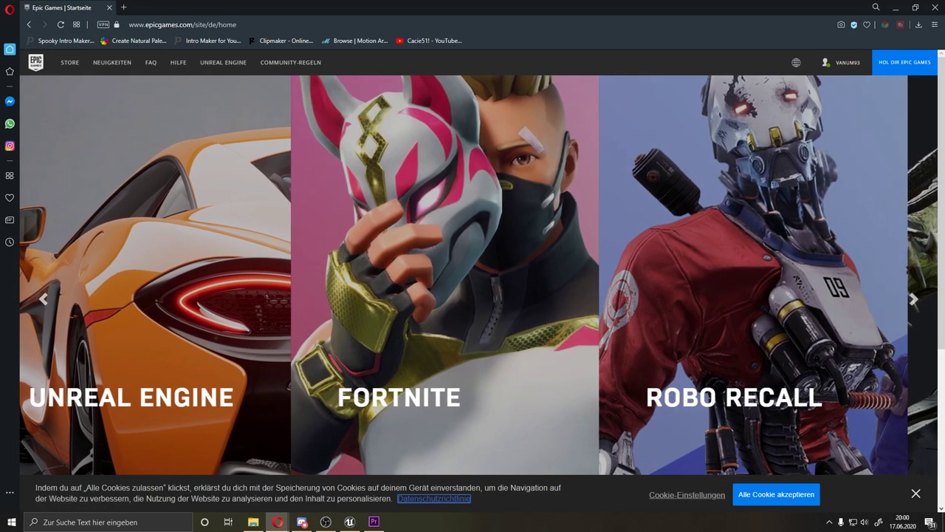
mouse_move(842, 63)
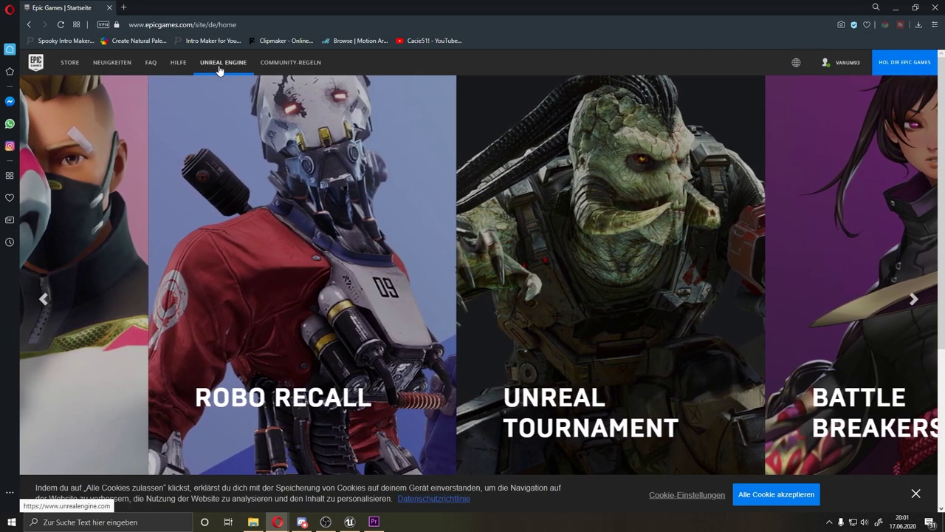
- On the Unreal Engine website, choose the Publishing License to download EpicInstaller-10.17.0-unrealengine.msi
left_click(218, 67)
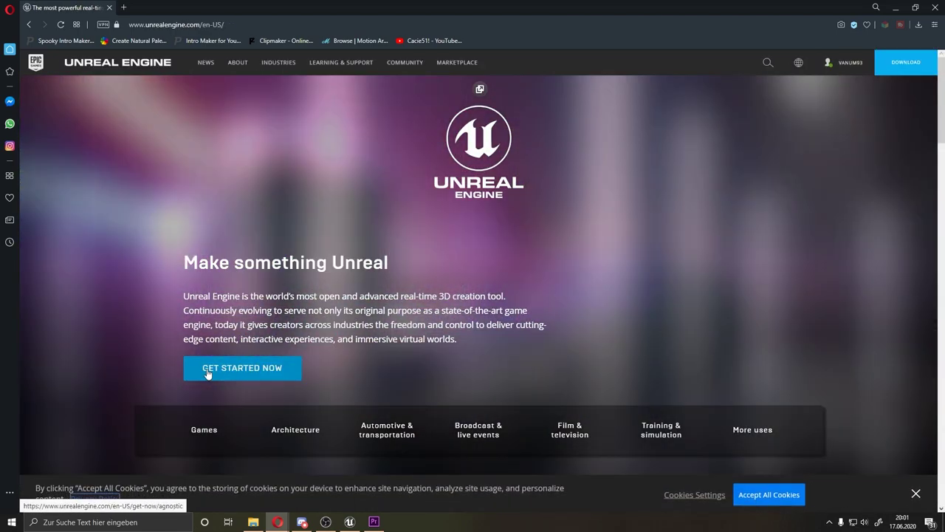
left_click(208, 374)
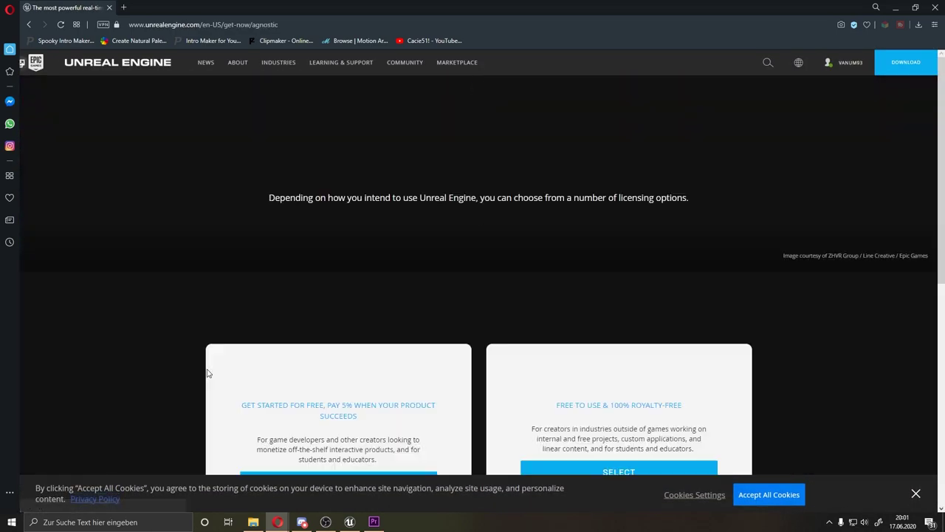
scroll(421, 274, "down", 2)
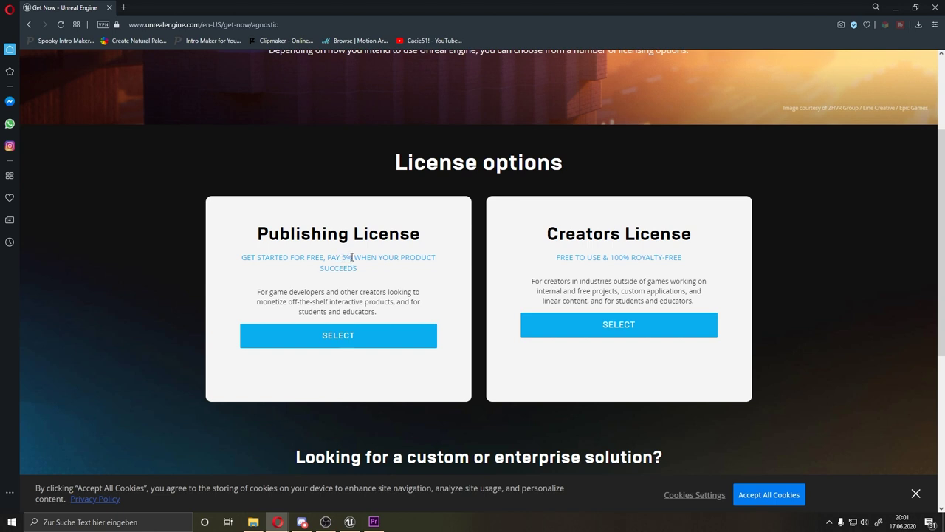
left_click(357, 267)
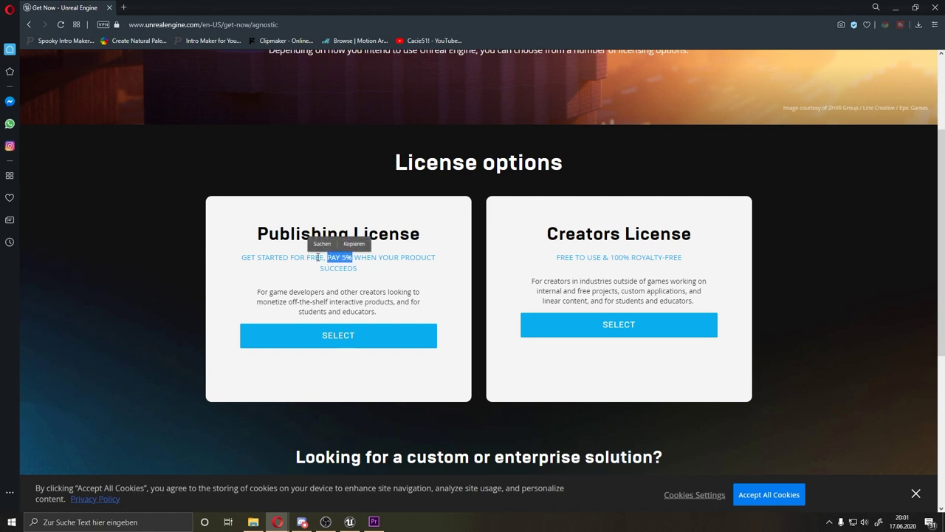
left_click(379, 272)
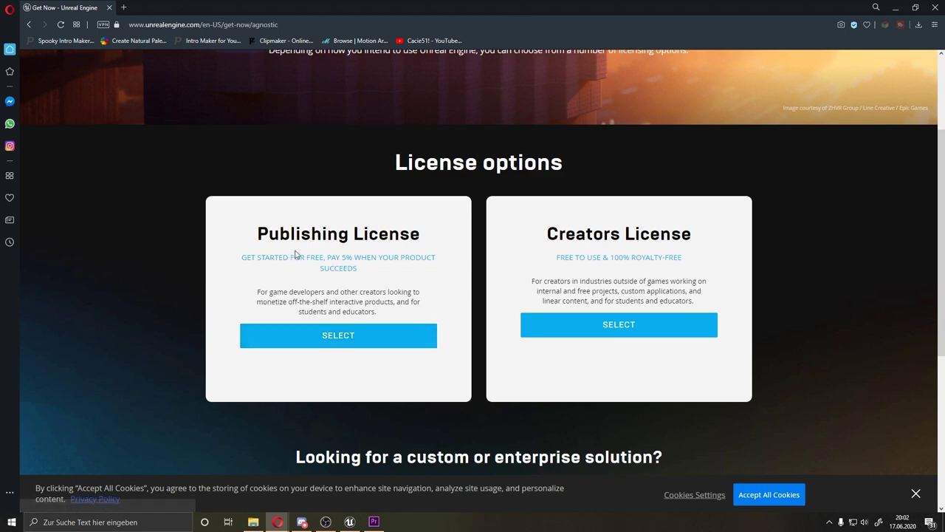
left_click(351, 339)
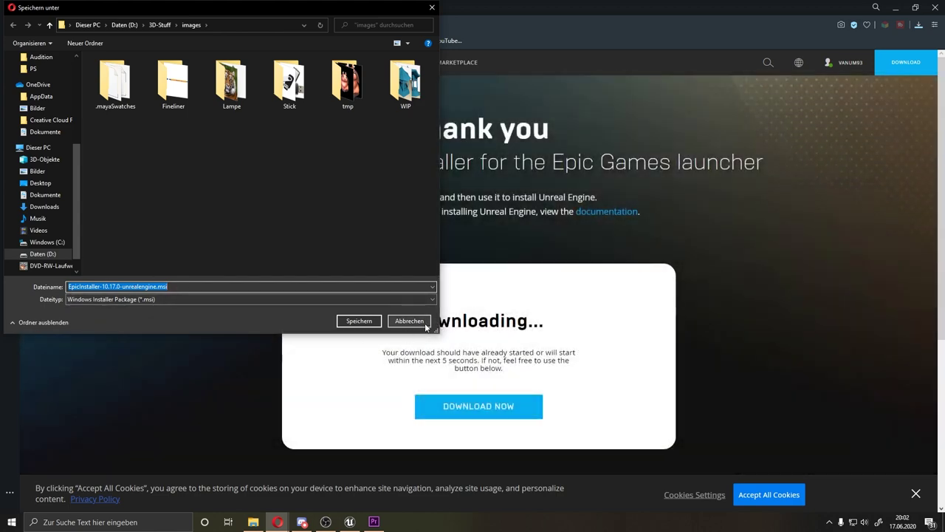
- Cancel the installer save dialog and minimise Opera to show the desktop
left_click(424, 323)
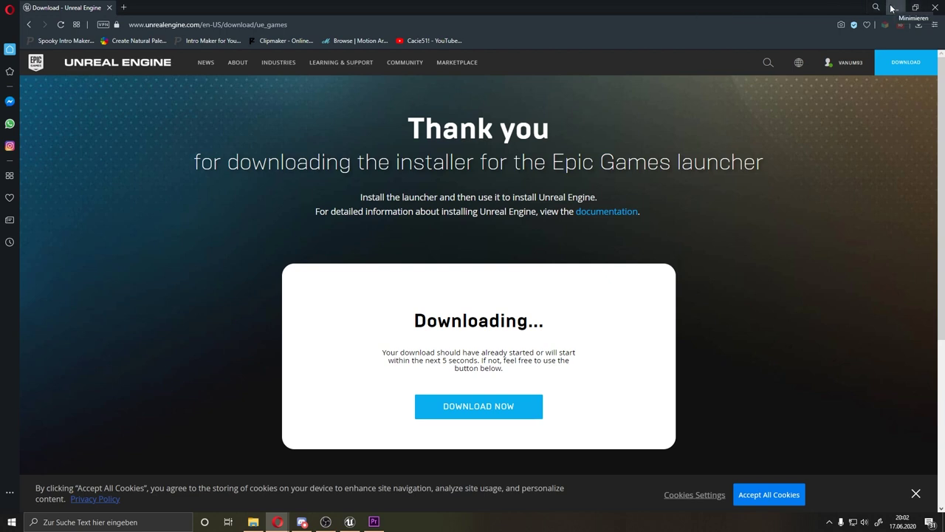
left_click(109, 8)
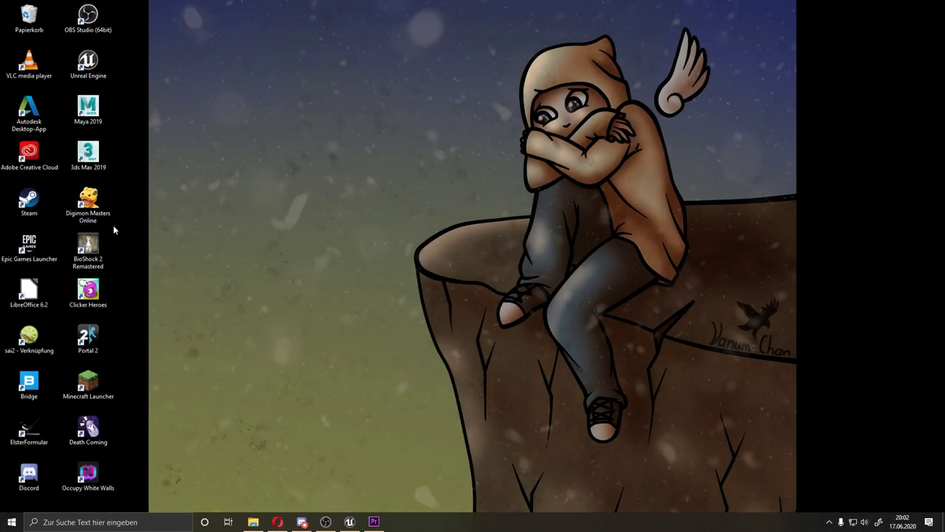
- Launch Epic Games Launcher from the desktop and scroll through its Store page
double_click(29, 244)
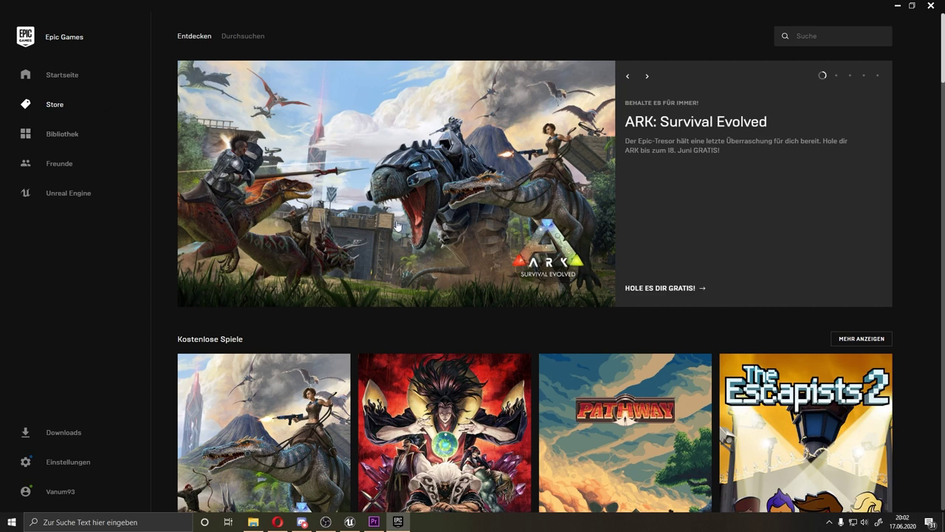
scroll(398, 225, "down", 3)
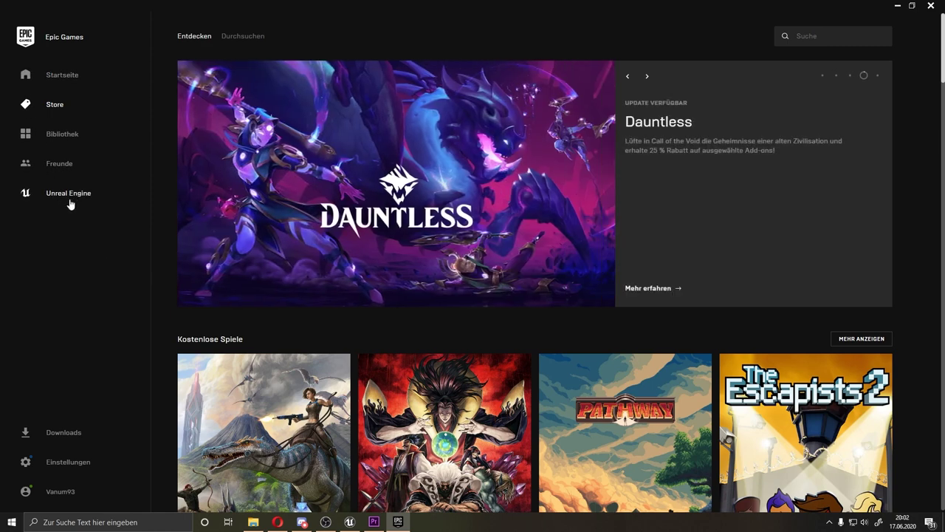
- Go to the launcher's Unreal Engine section and browse its community links and Featured Content
left_click(56, 199)
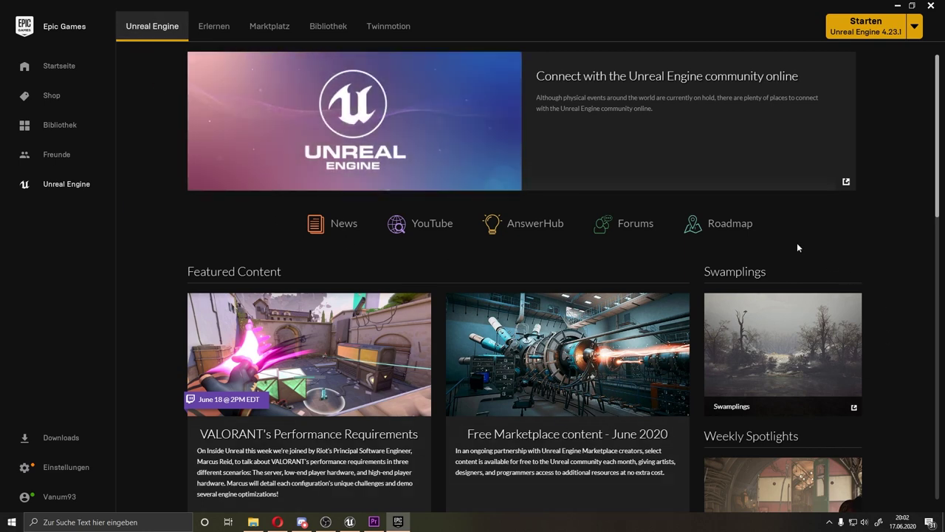
scroll(373, 370, "down", 3)
scroll(376, 369, "down", 3)
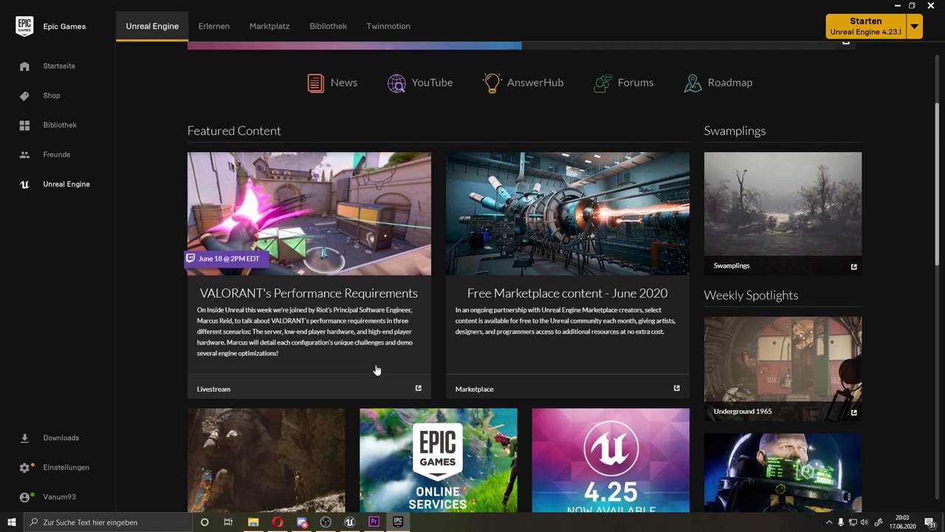
scroll(376, 366, "down", 2)
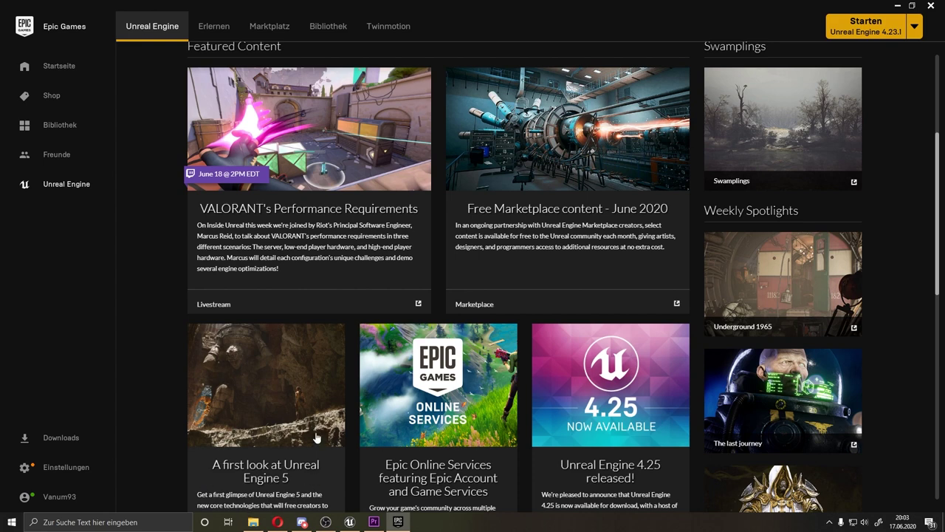
scroll(258, 458, "down", 2)
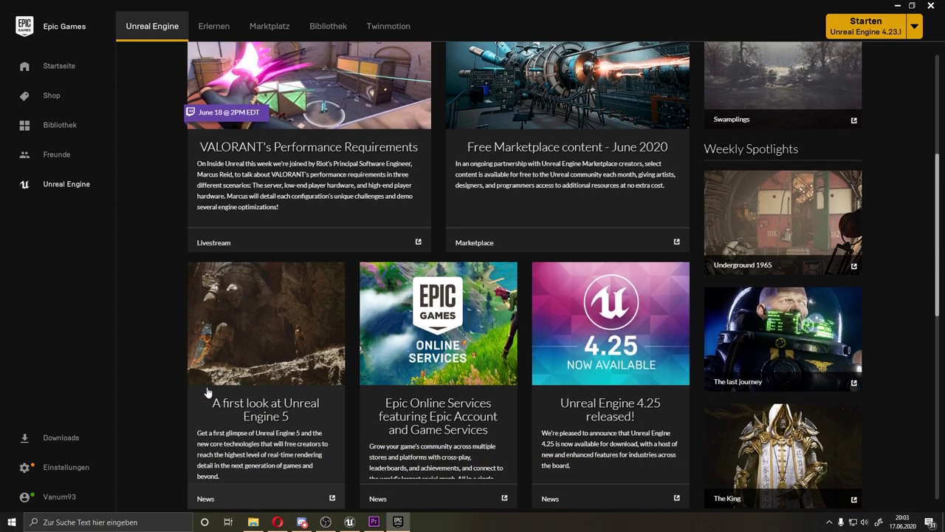
scroll(214, 459, "down", 1)
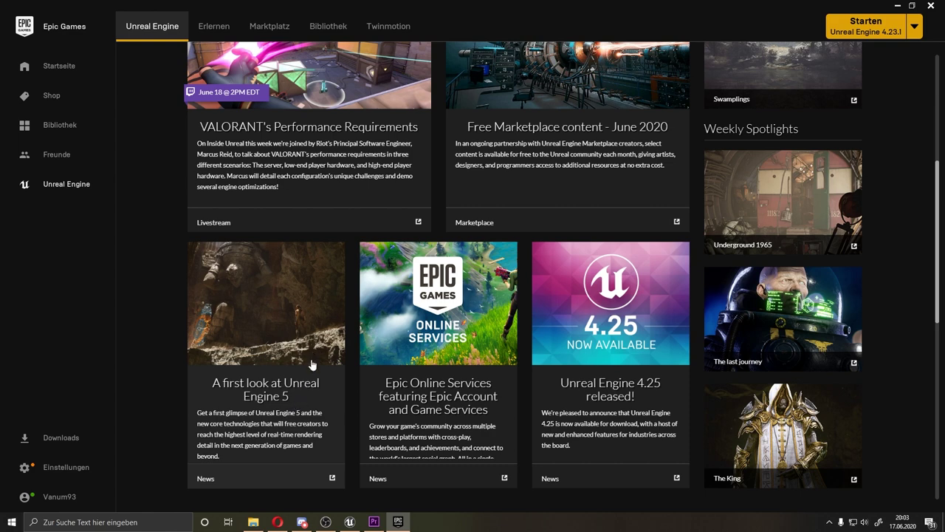
scroll(310, 373, "up", 2)
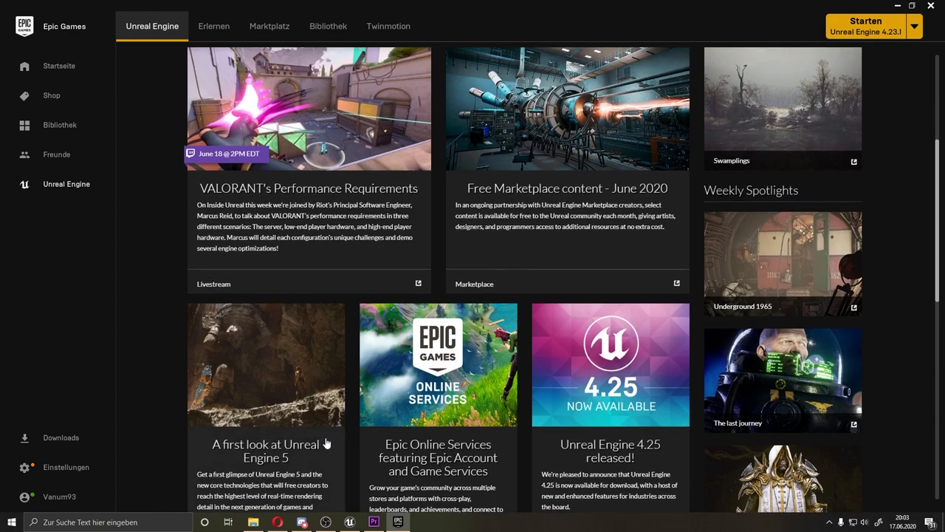
scroll(264, 409, "up", 5)
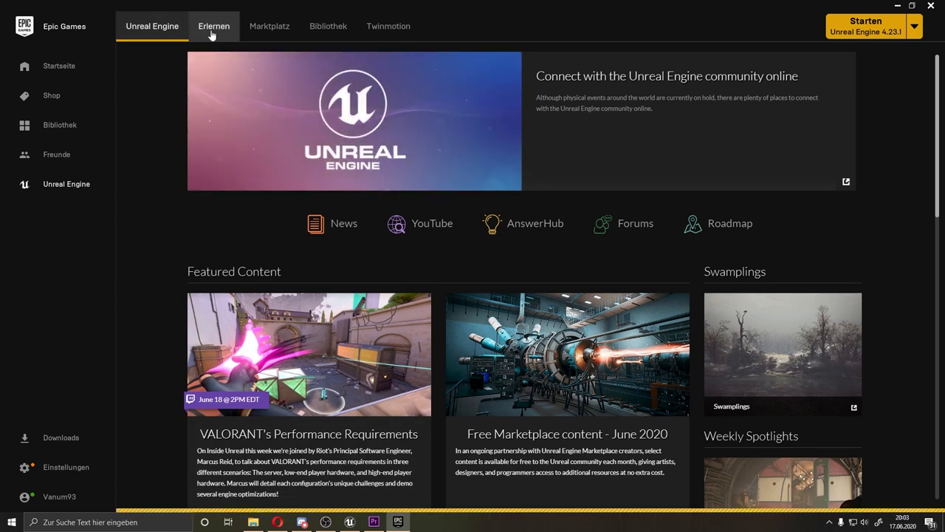
- Switch to the Erlernen (Learn) page and browse its tutorials and Engine Feature Samples
left_click(214, 28)
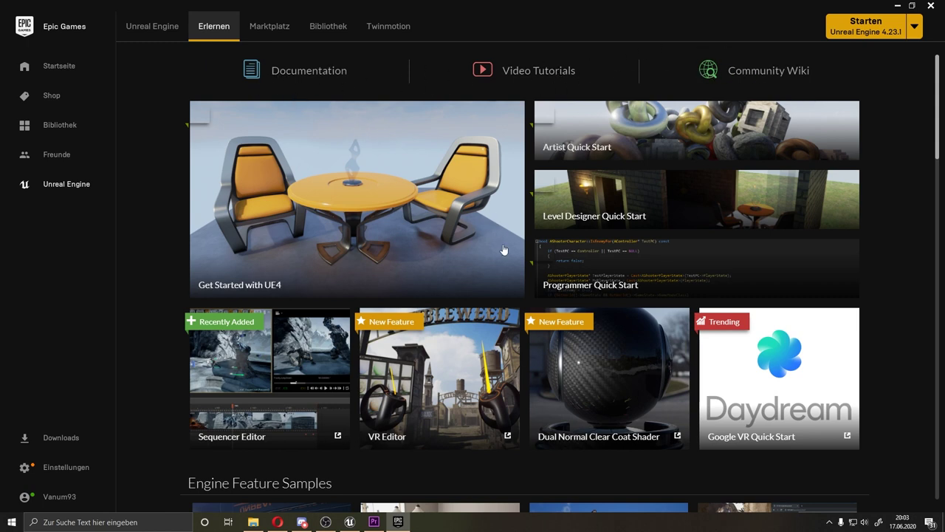
scroll(505, 254, "down", 1)
scroll(435, 340, "down", 5)
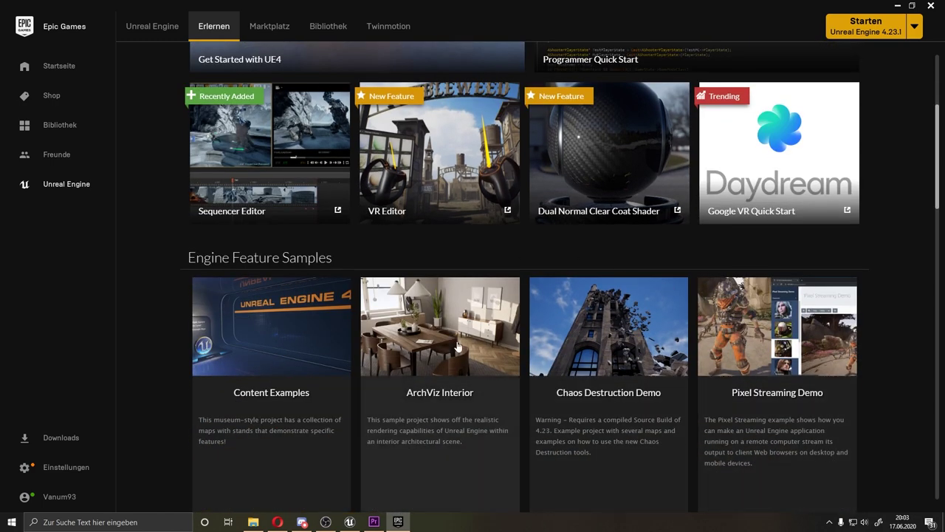
scroll(413, 281, "down", 2)
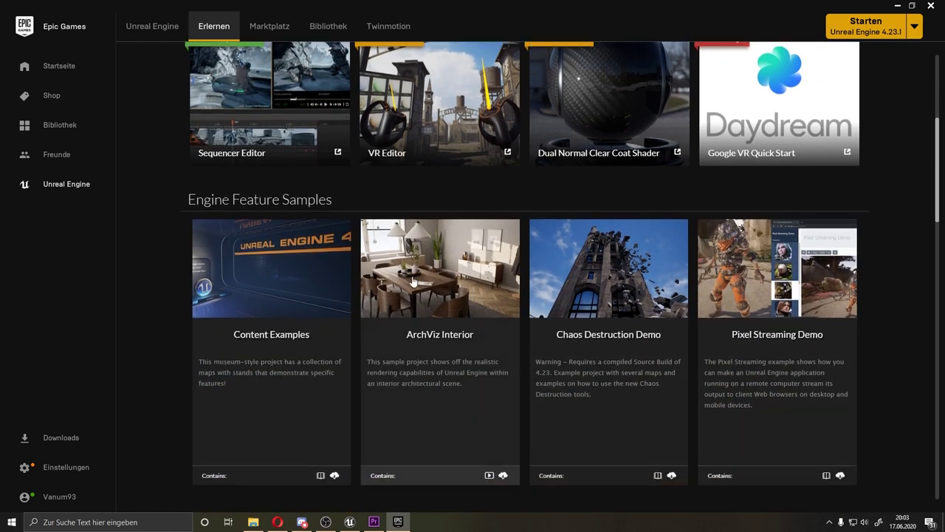
scroll(413, 281, "down", 2)
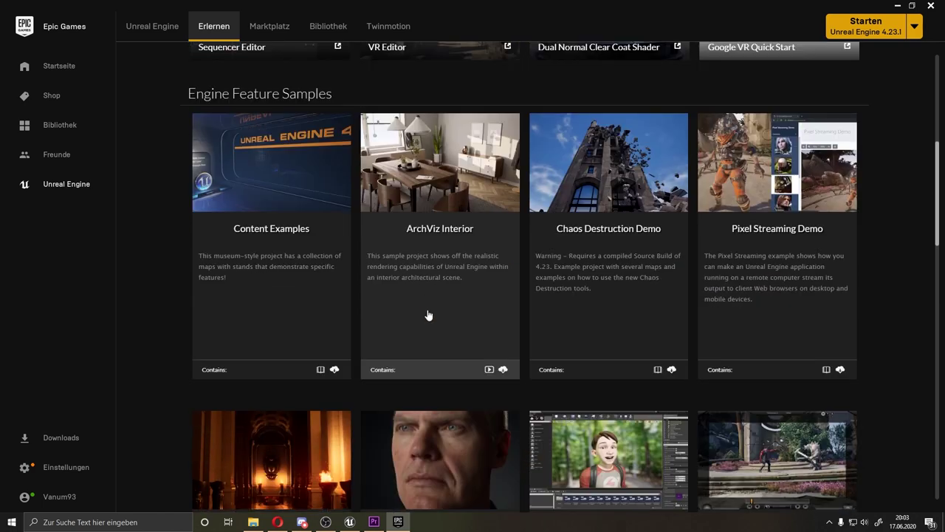
scroll(428, 315, "up", 2)
scroll(428, 315, "up", 3)
scroll(428, 316, "up", 3)
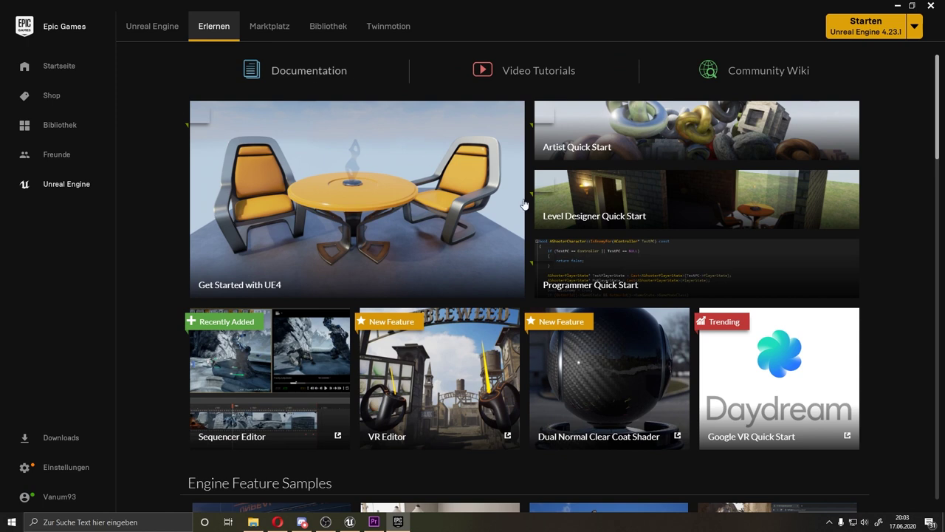
left_click(263, 35)
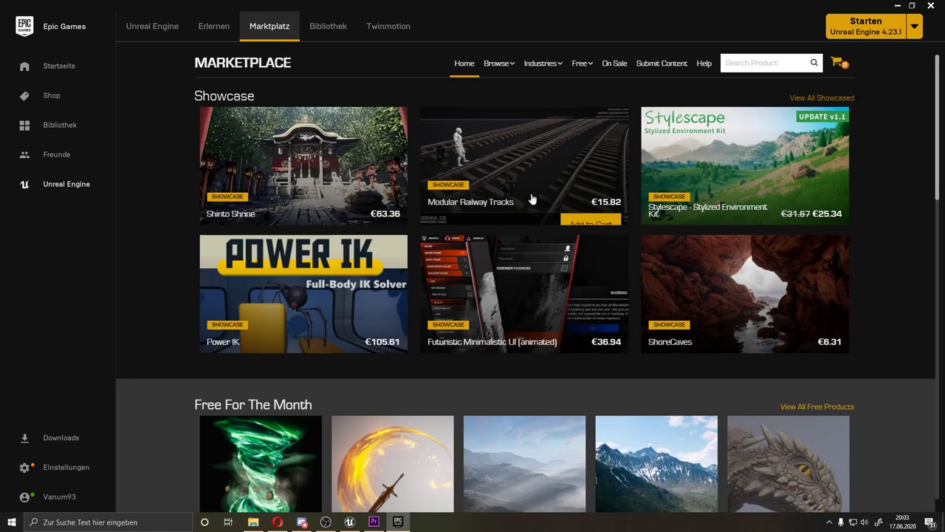
scroll(707, 339, "down", 1)
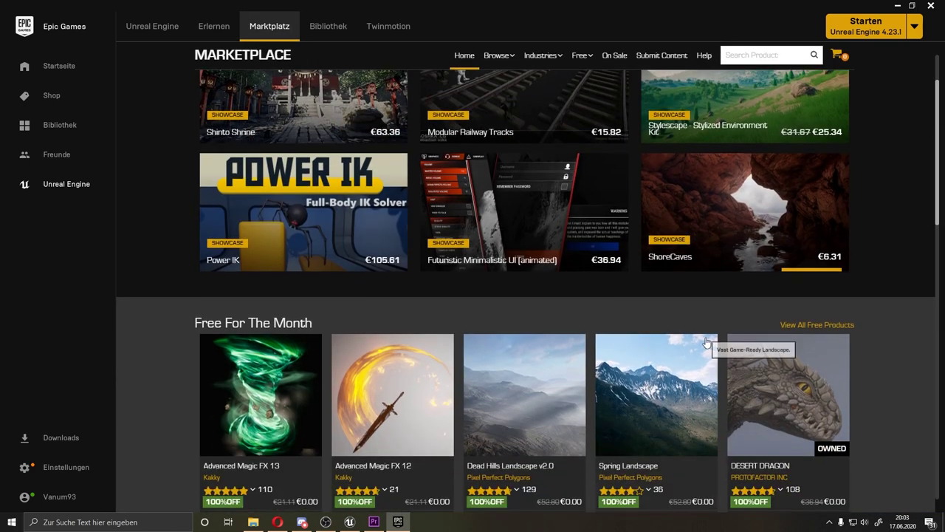
scroll(706, 341, "down", 1)
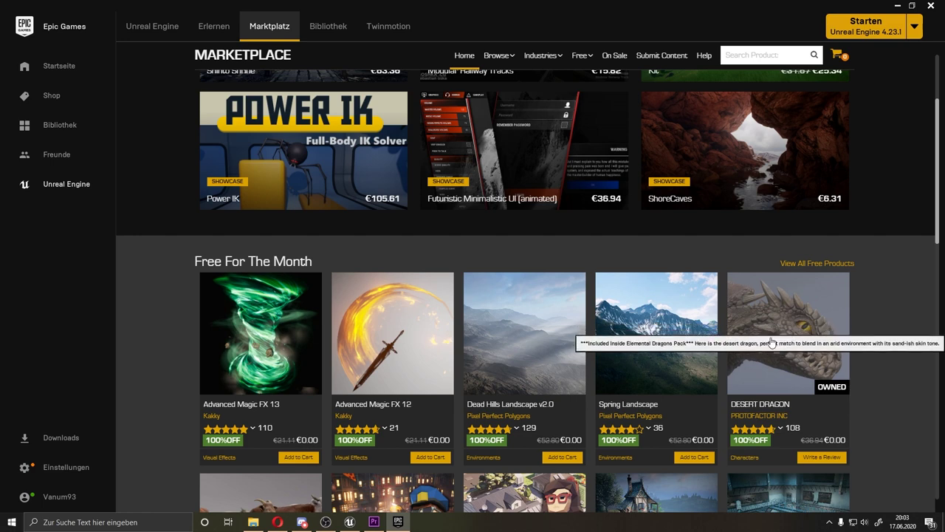
mouse_move(798, 459)
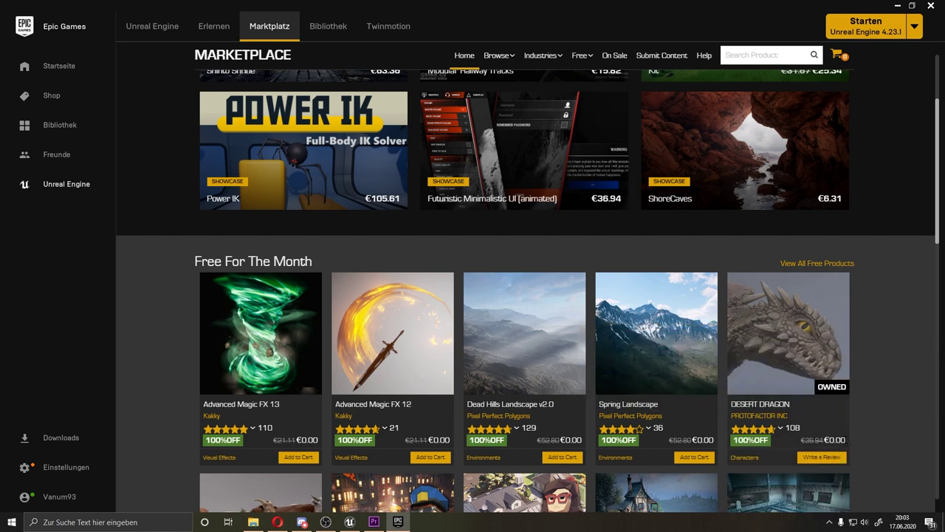
scroll(887, 390, "down", 1)
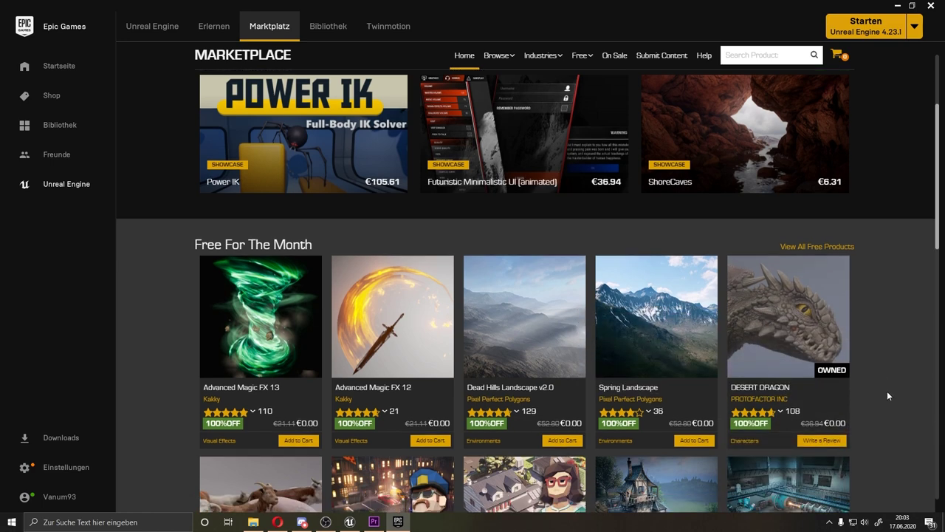
scroll(888, 396, "down", 1)
scroll(888, 396, "down", 2)
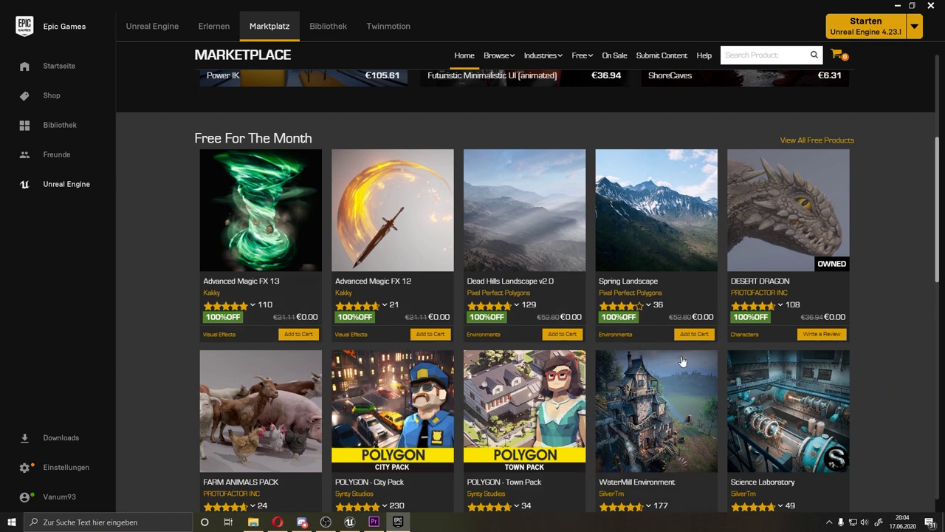
scroll(893, 385, "up", 5)
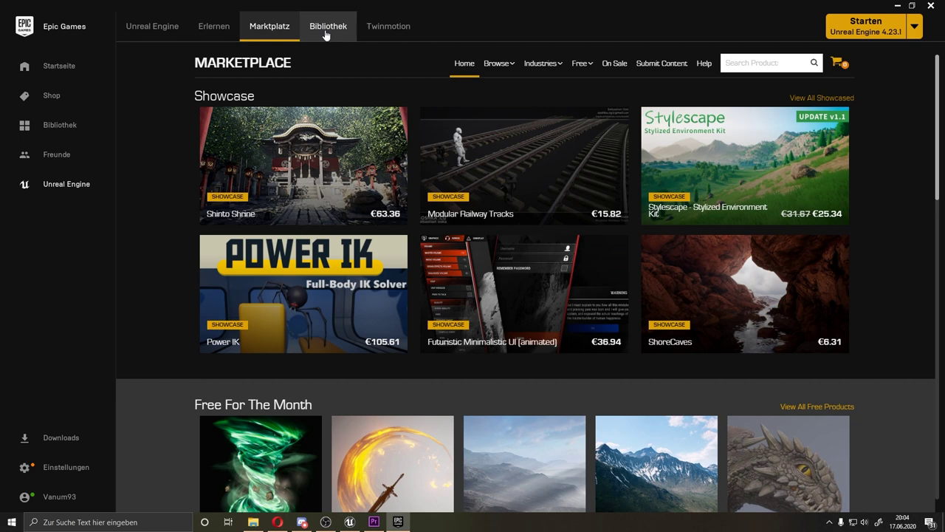
- In the Bibliothek (Library), start engine 4.25.0 and look over the Wald project tiles
left_click(326, 35)
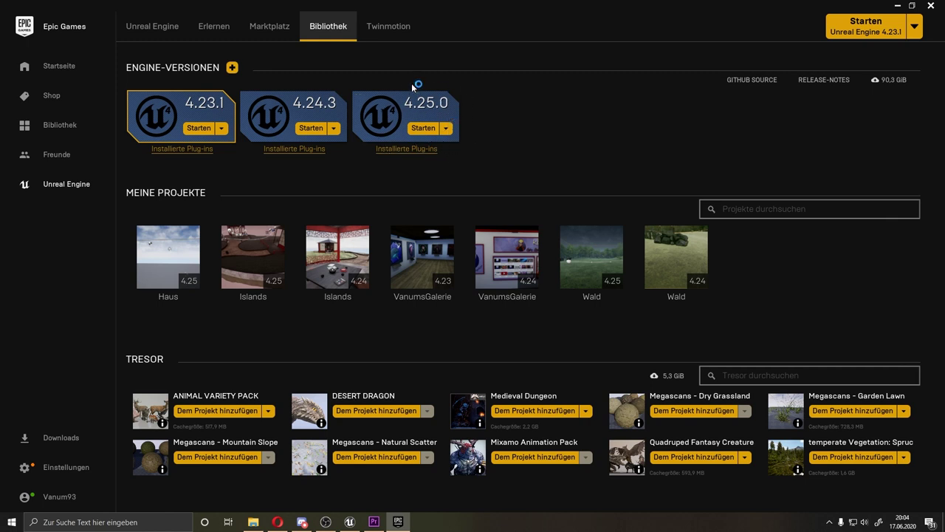
left_click(417, 133)
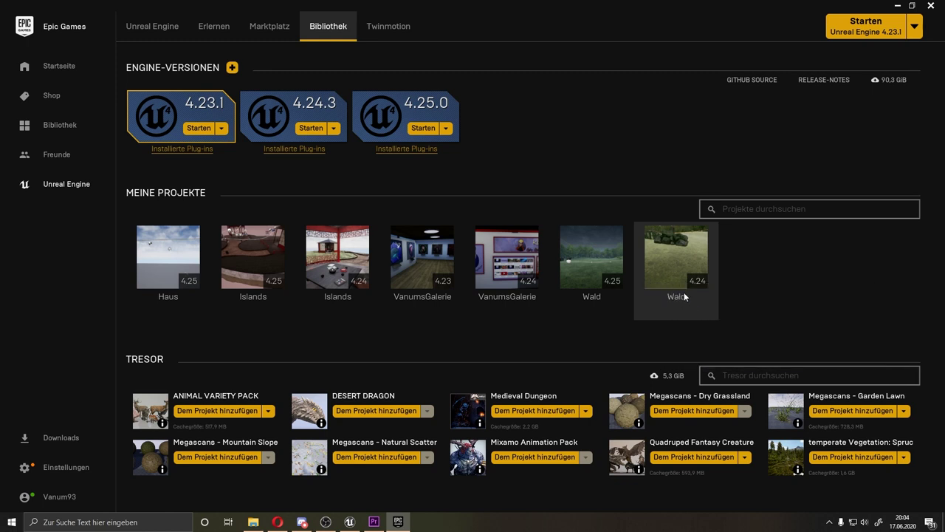
mouse_move(616, 267)
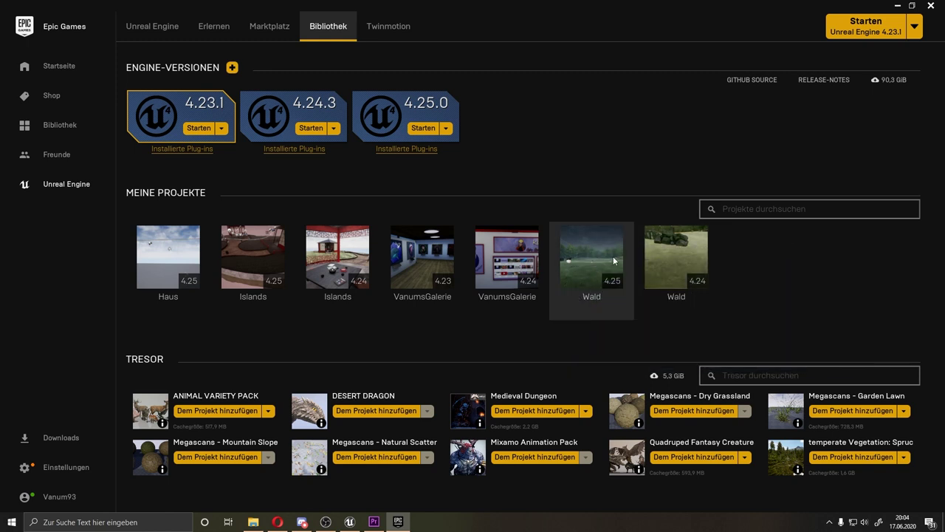
mouse_move(608, 290)
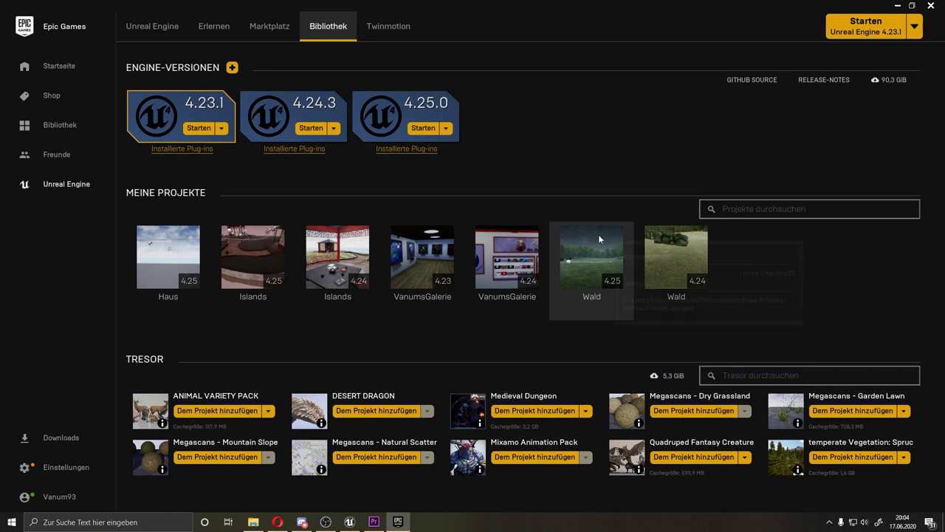
mouse_move(654, 232)
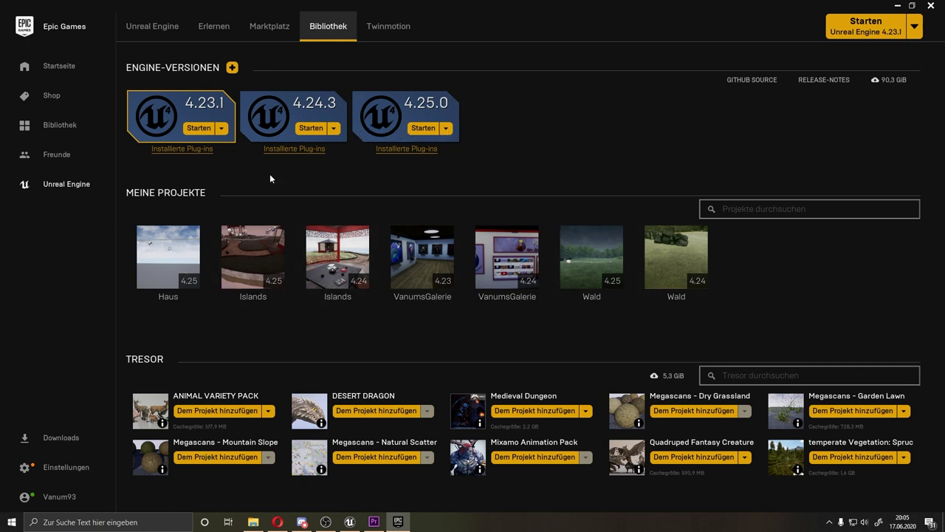
- Check the 4.25.0 Starten dropdown options, then minimize the Epic Games Launcher
left_click(446, 129)
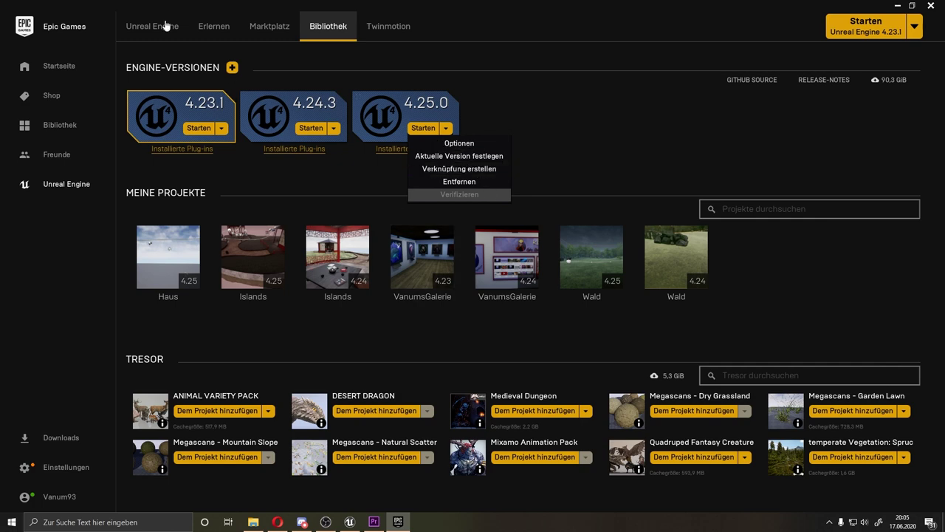
left_click(904, 6)
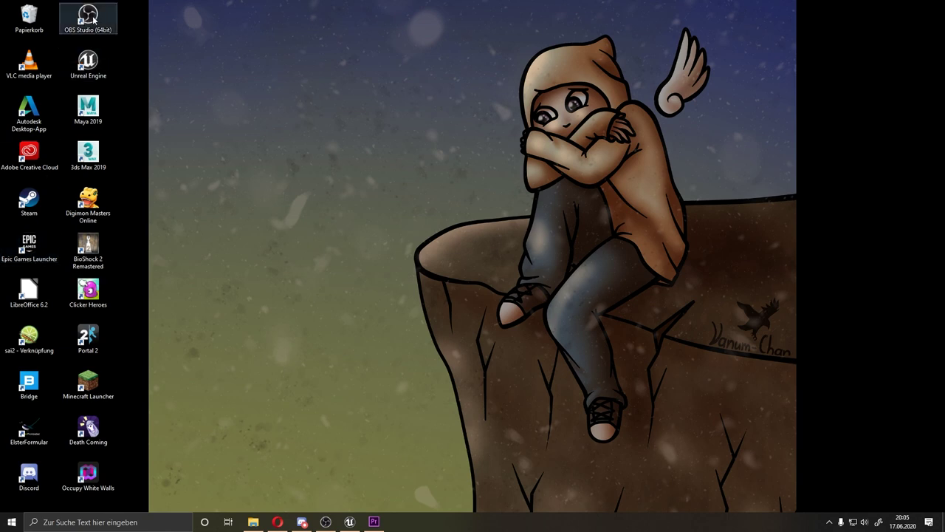
- Launch Unreal Engine from its desktop shortcut to bring up the Project Browser
double_click(102, 60)
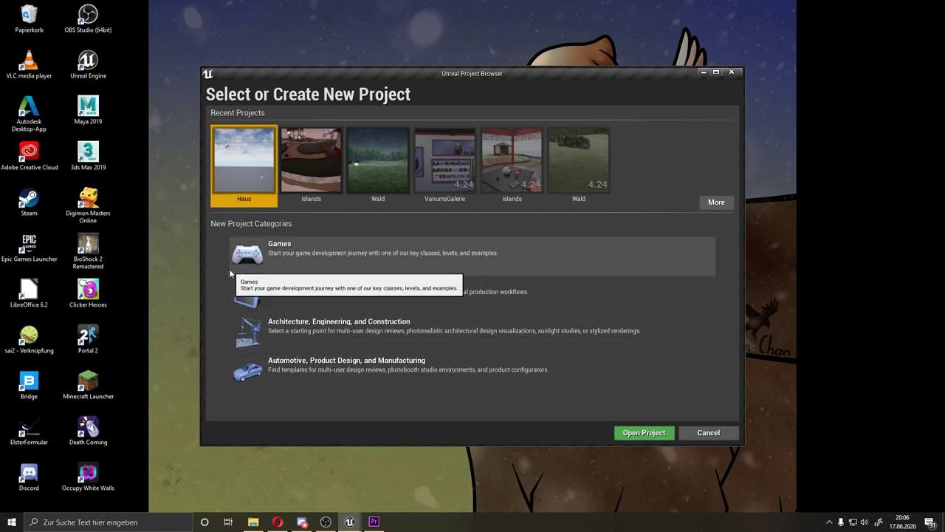
- Pick the Games category and move on to template selection
left_click(307, 241)
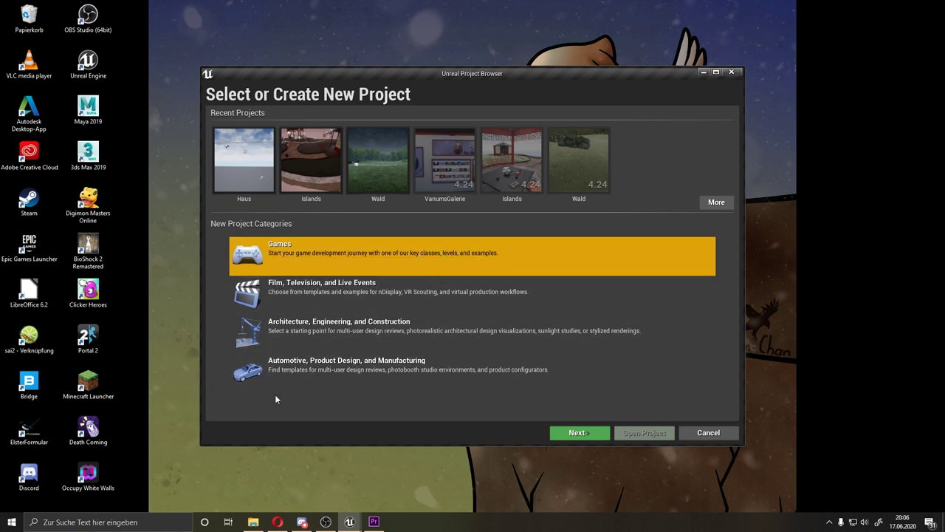
left_click(569, 433)
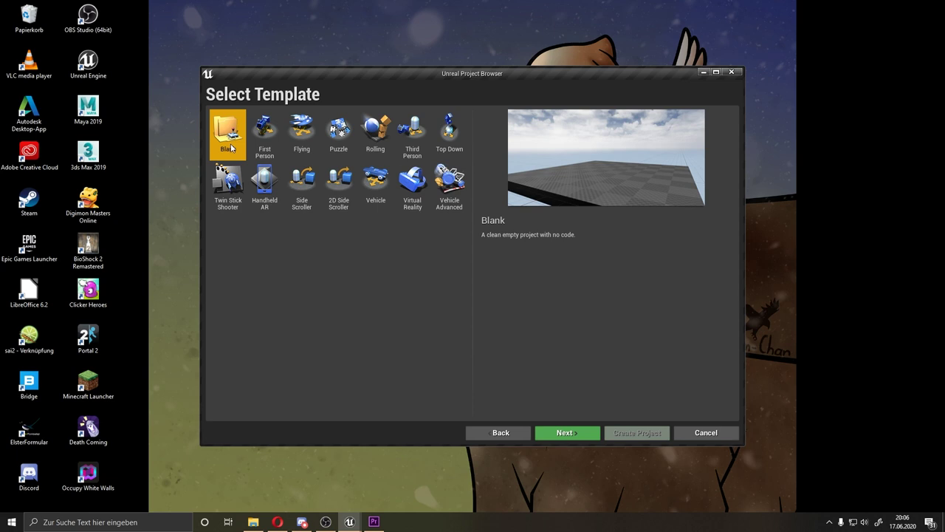
- Preview each template from First Person through Twin Stick Shooter
left_click(271, 140)
left_click(307, 138)
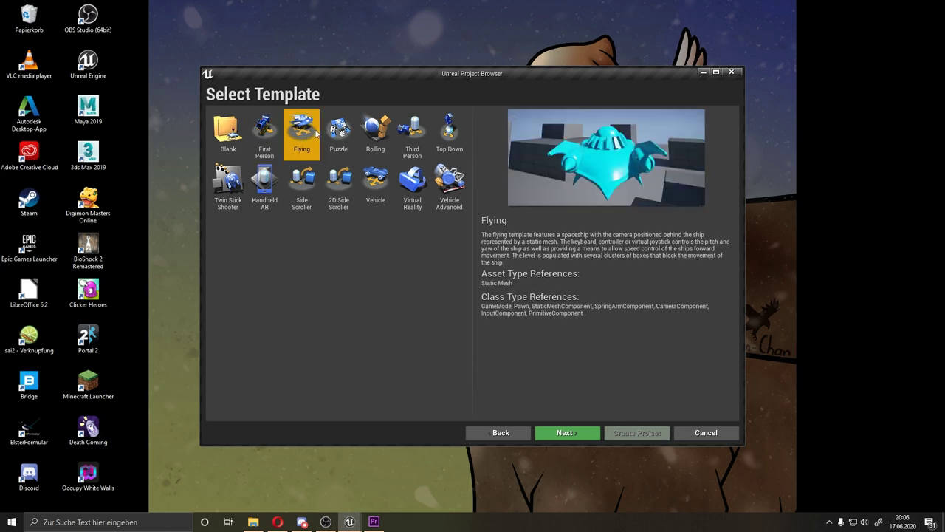
left_click(343, 138)
left_click(380, 137)
left_click(419, 139)
left_click(423, 178)
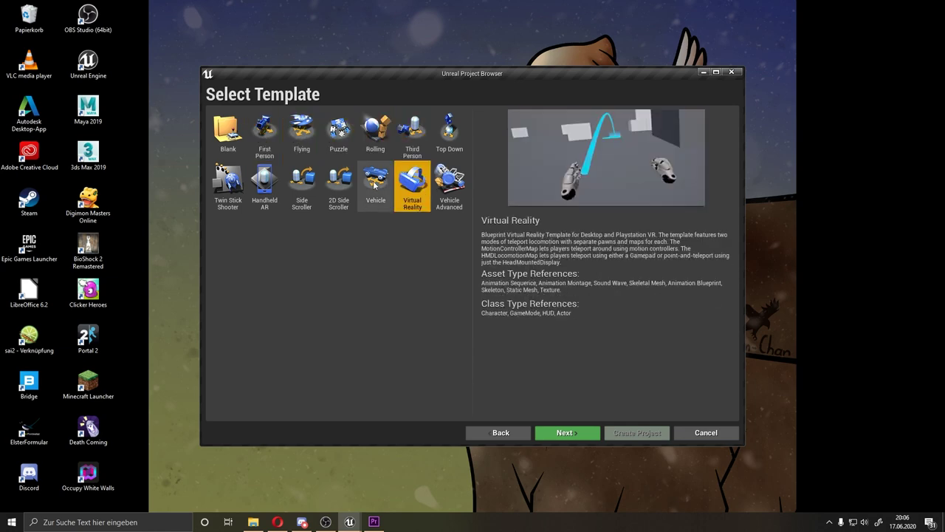
left_click(336, 186)
left_click(267, 189)
left_click(229, 187)
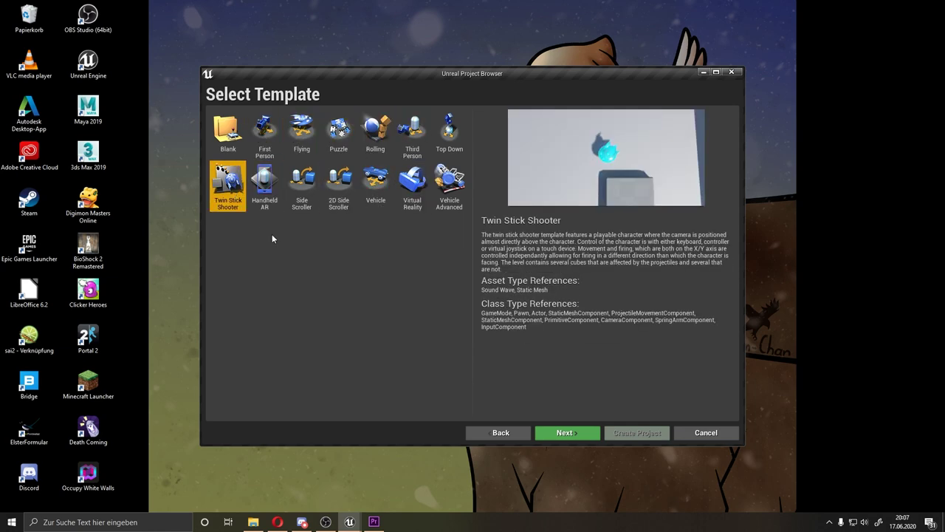
- Choose Third Person over First Person and continue to the project settings
left_click(272, 133)
left_click(425, 131)
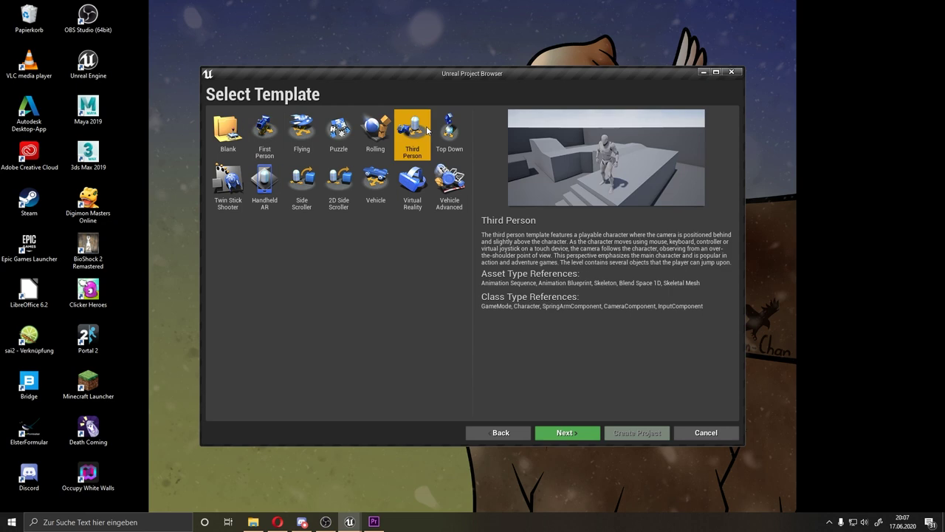
left_click(273, 131)
left_click(416, 126)
left_click(272, 150)
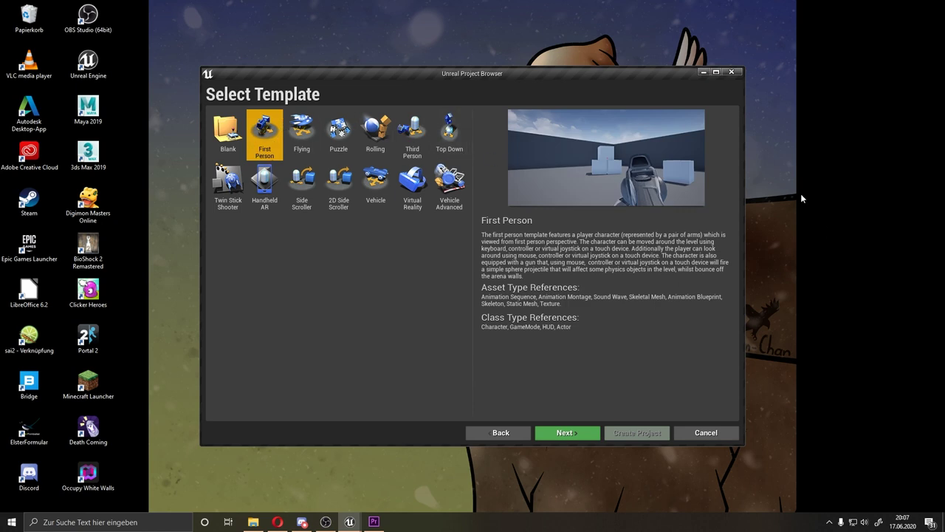
left_click(413, 140)
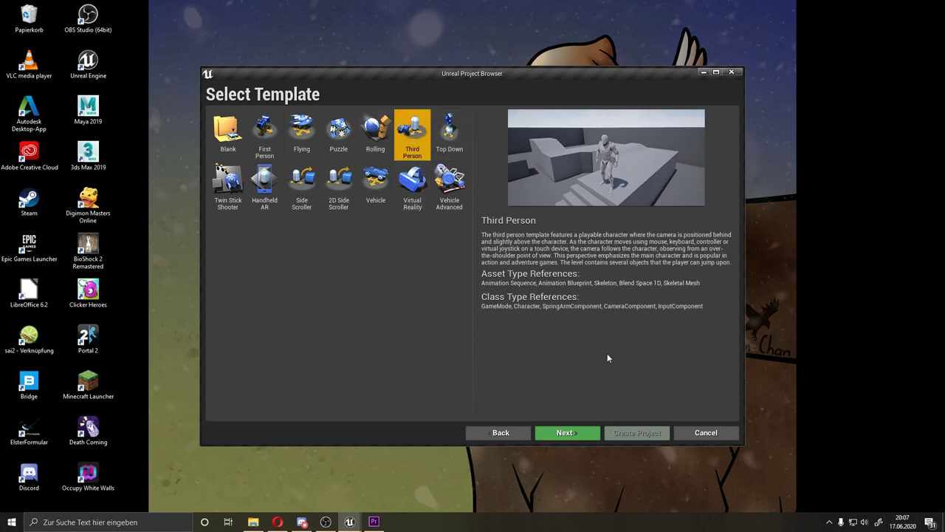
left_click(578, 434)
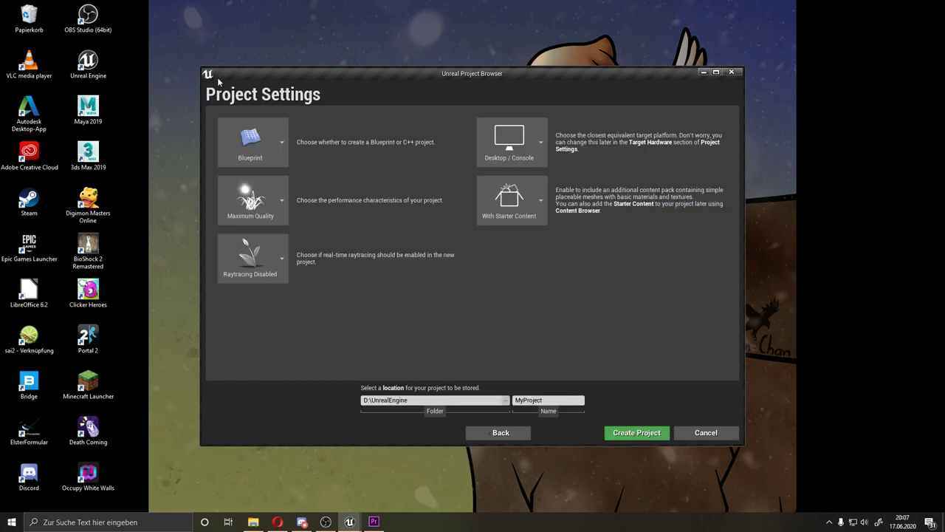
- Keep the project as Blueprint with Maximum Quality and Raytracing Disabled
left_click(251, 145)
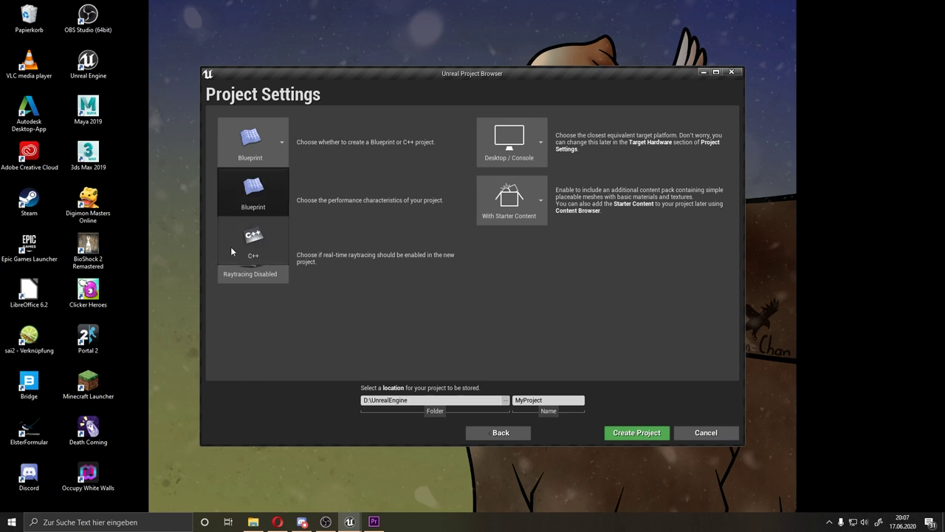
left_click(264, 183)
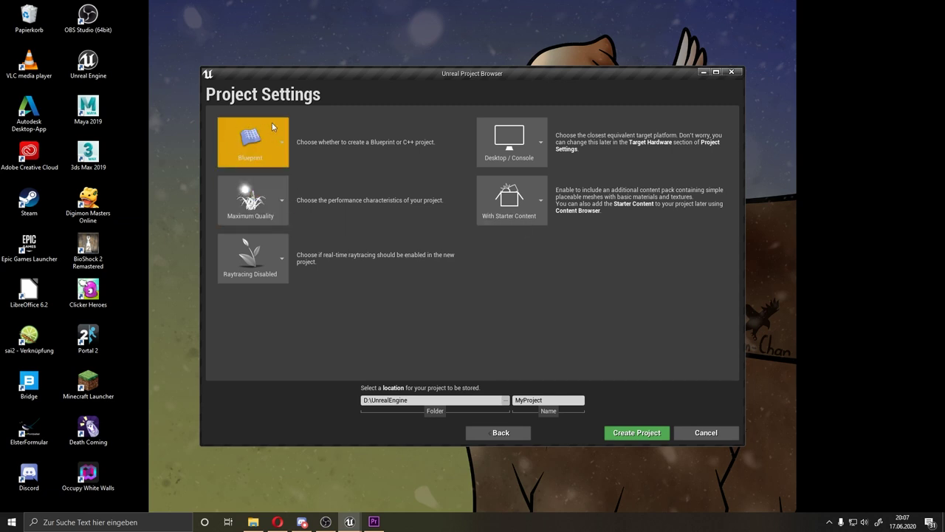
left_click(282, 200)
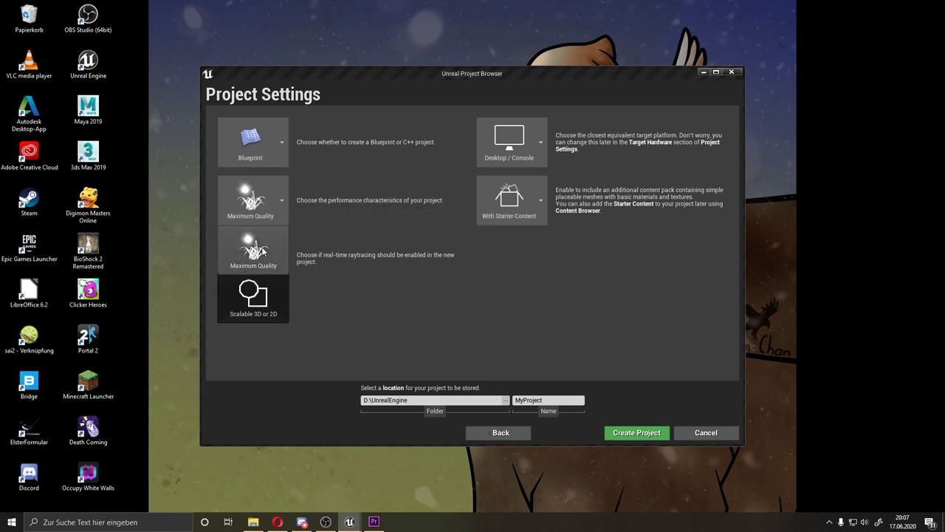
left_click(251, 200)
left_click(251, 200)
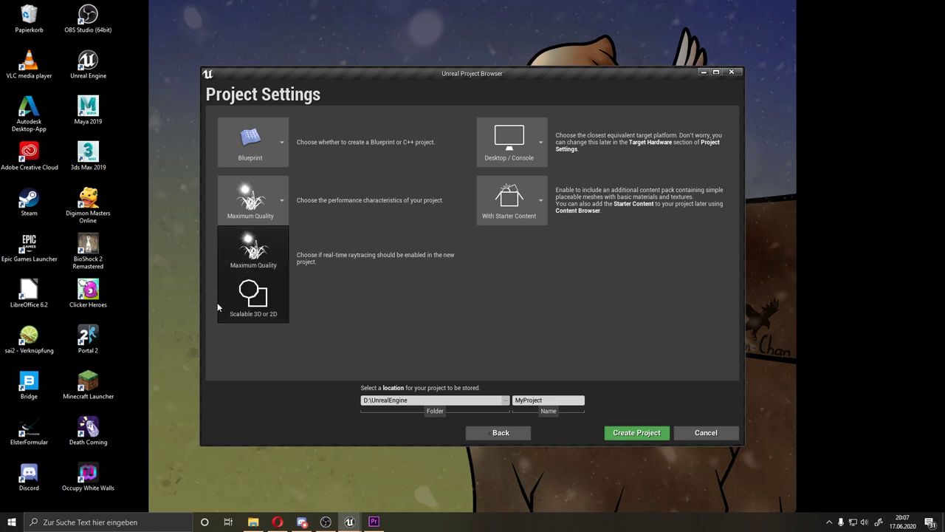
left_click(270, 249)
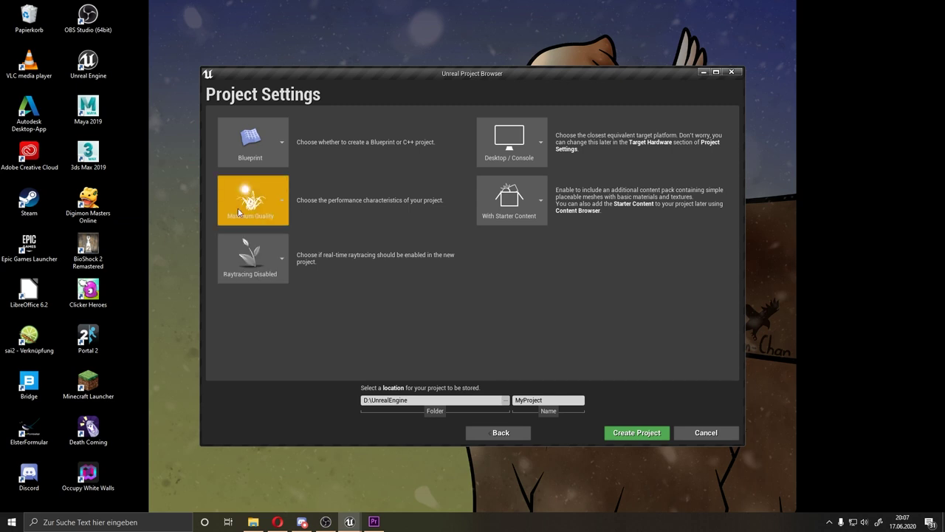
left_click(284, 257)
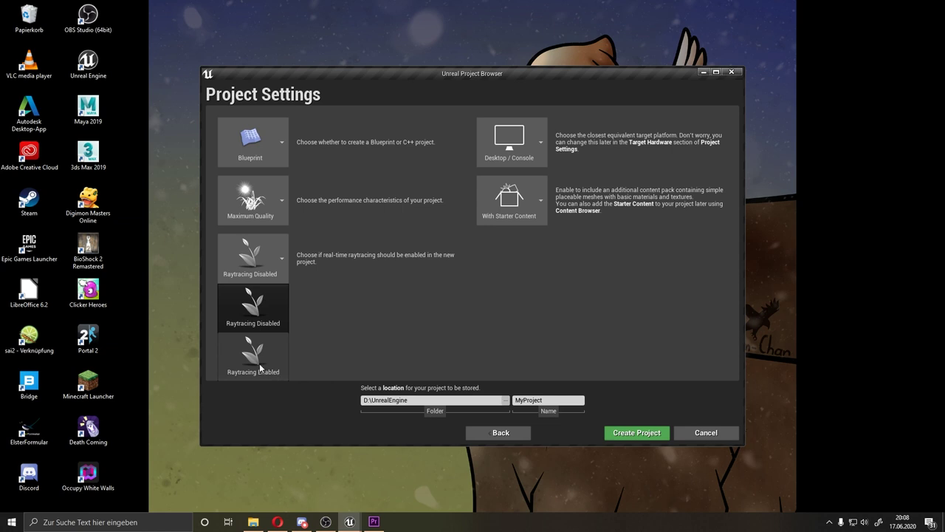
left_click(266, 313)
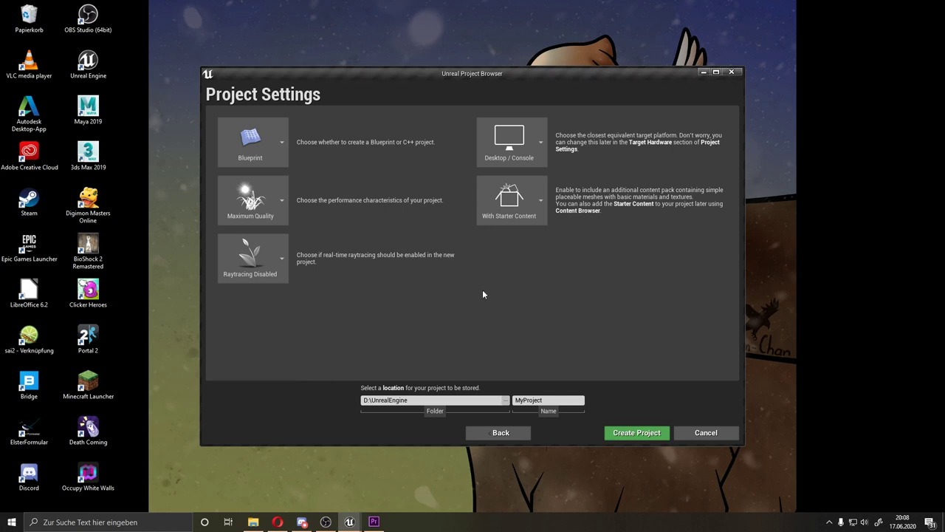
- Keep Desktop / Console as the target platform, with Starter Content included
left_click(539, 125)
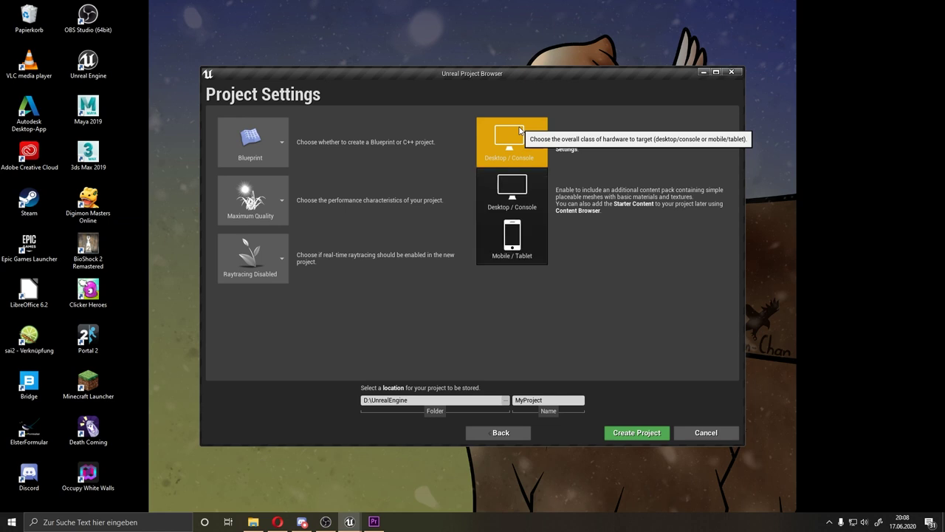
left_click(517, 202)
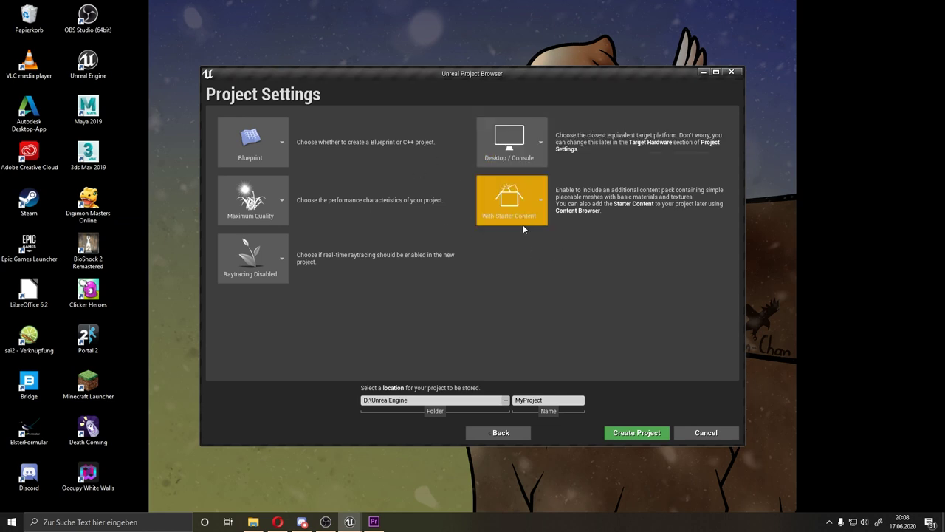
left_click(531, 217)
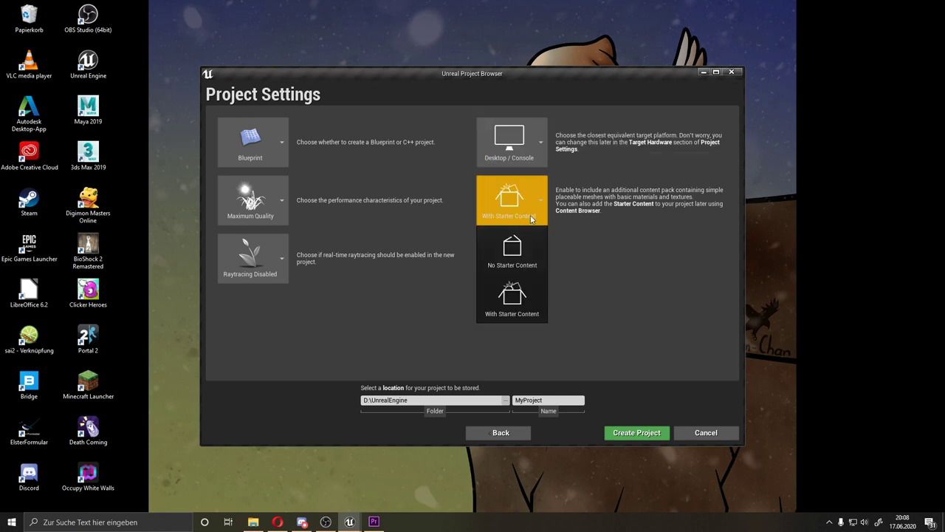
left_click(522, 297)
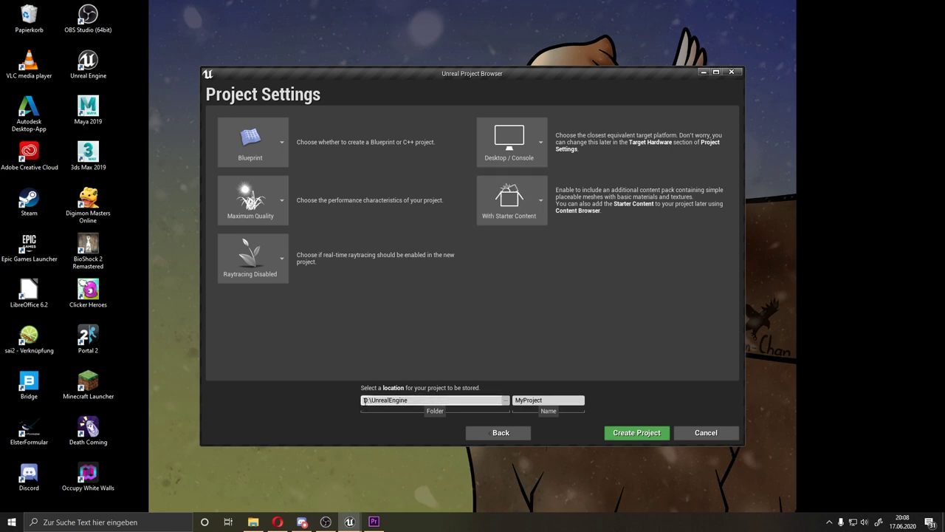
- Replace the default name MyProject with TestGround and create the project
left_click(558, 400)
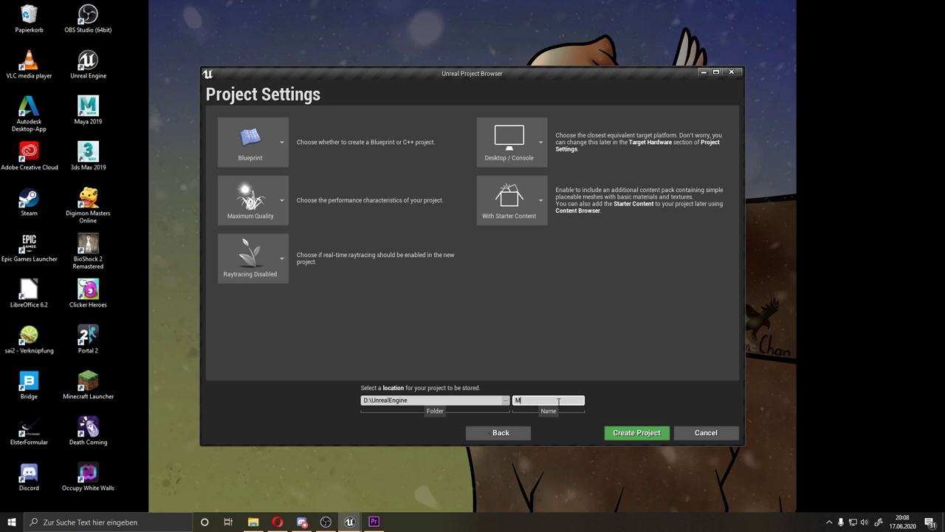
key("BackSpace")
type("TestGround")
left_click(644, 434)
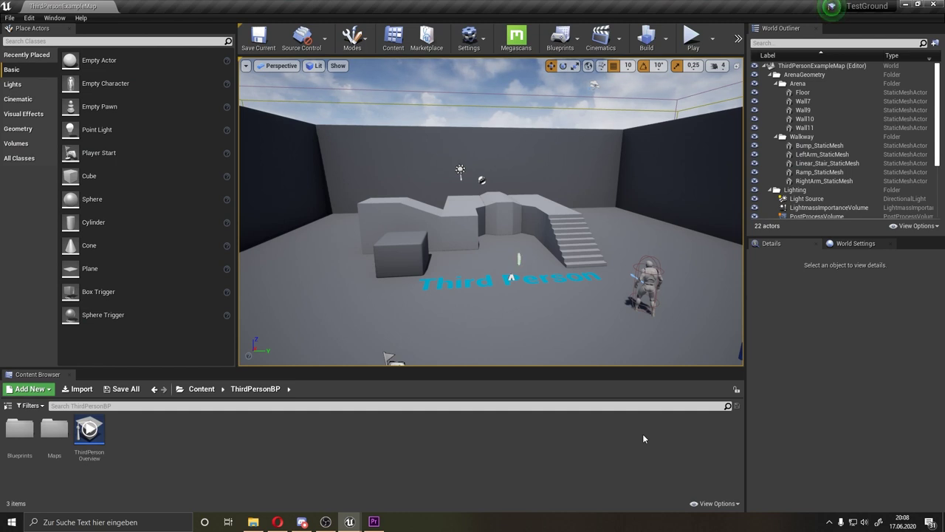
- Show the project's folder tree in the Content Browser and turn the viewport toward the arena
left_click(7, 406)
mouse_move(473, 237)
right_mouse_down()
mouse_move(542, 233)
mouse_move(517, 244)
mouse_move(706, 85)
right_mouse_up()
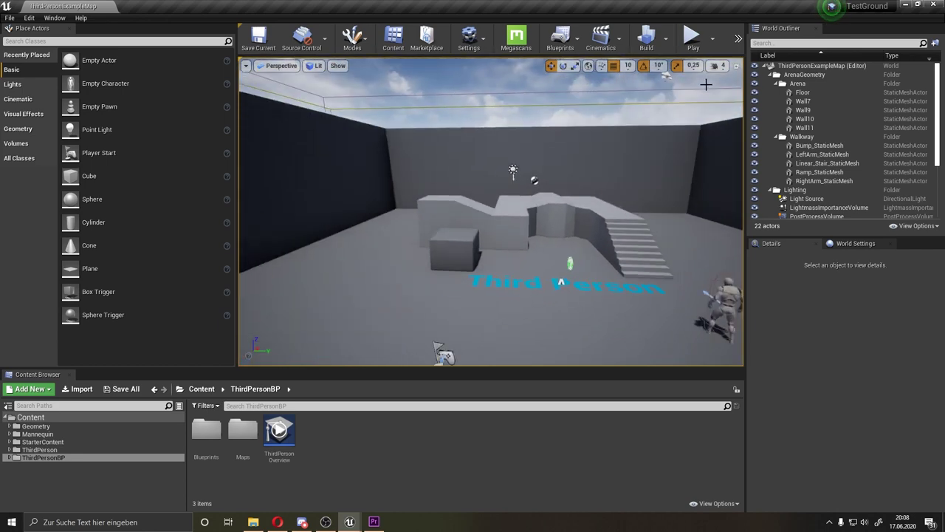
- Play-test ThirdPersonExampleMap by running the character over the stairs and floor, then stop with Esc
left_click(692, 37)
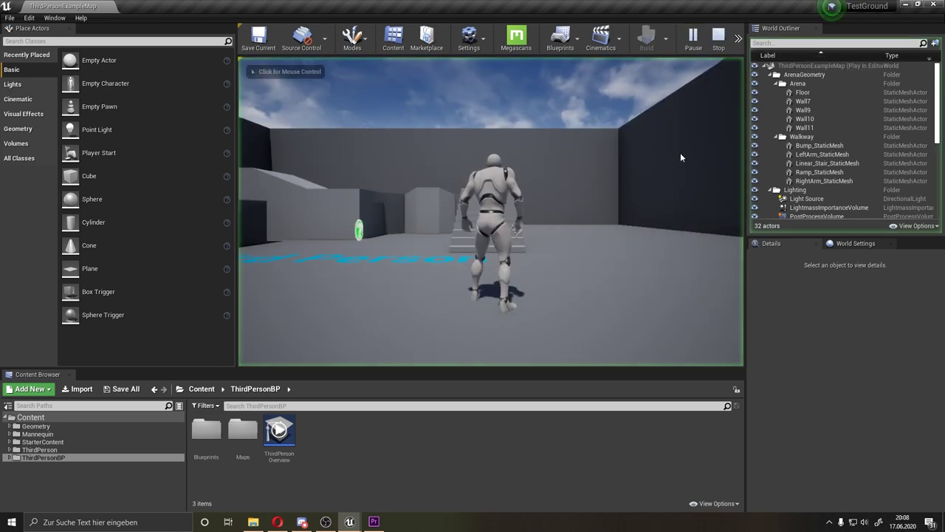
left_click(681, 157)
key("w")
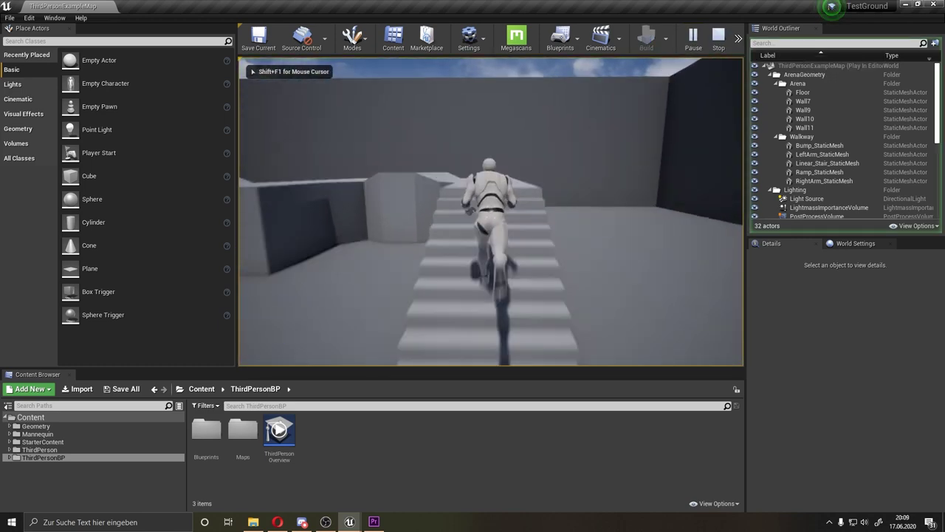
key("w")
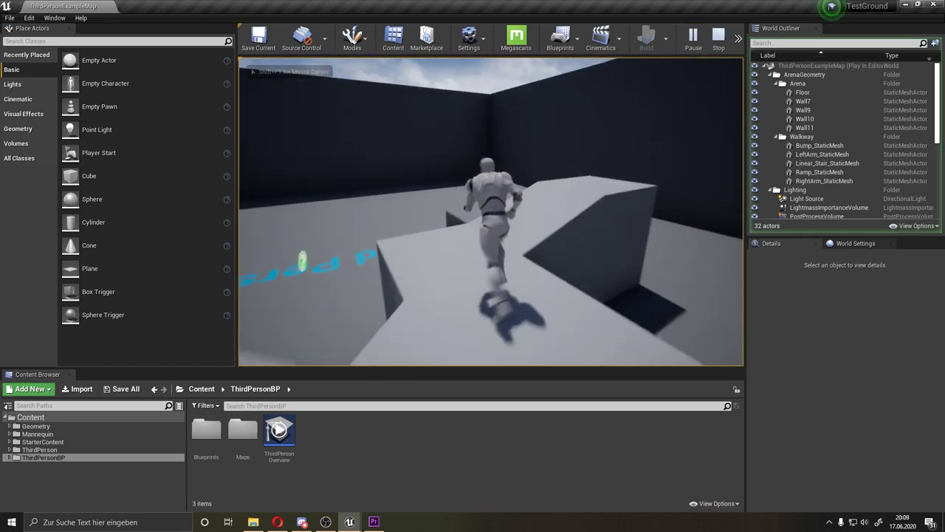
key("w")
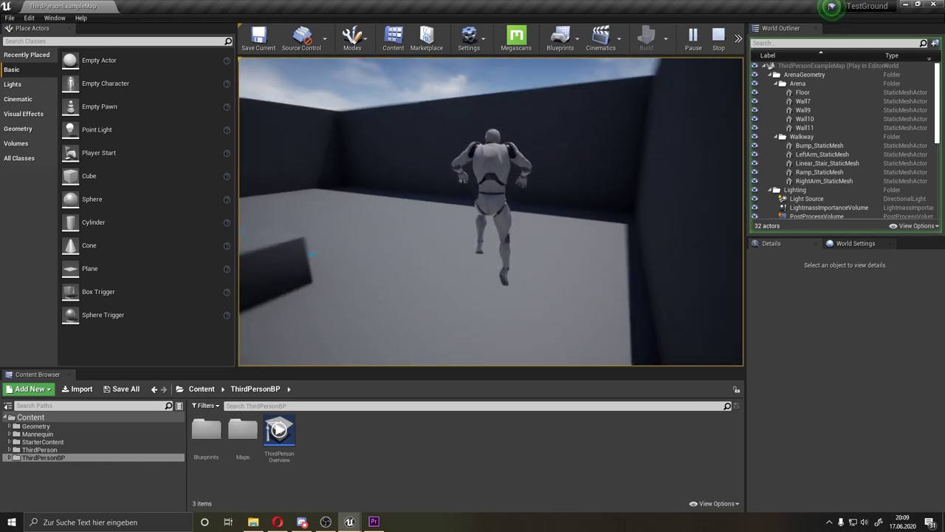
key("w")
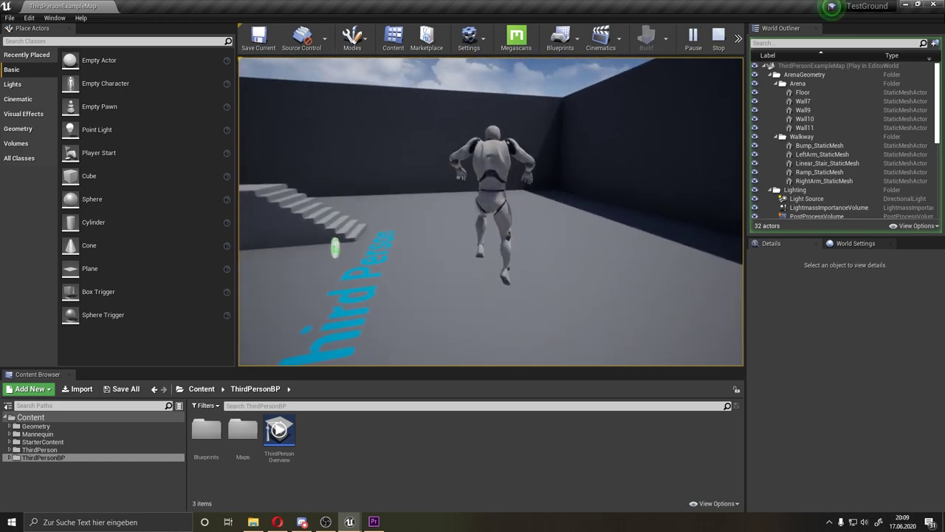
key("w")
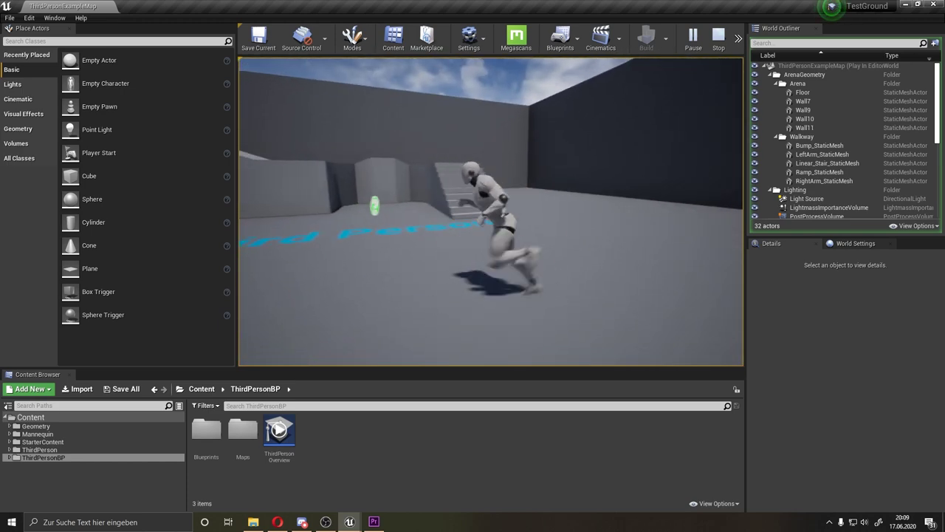
key("w")
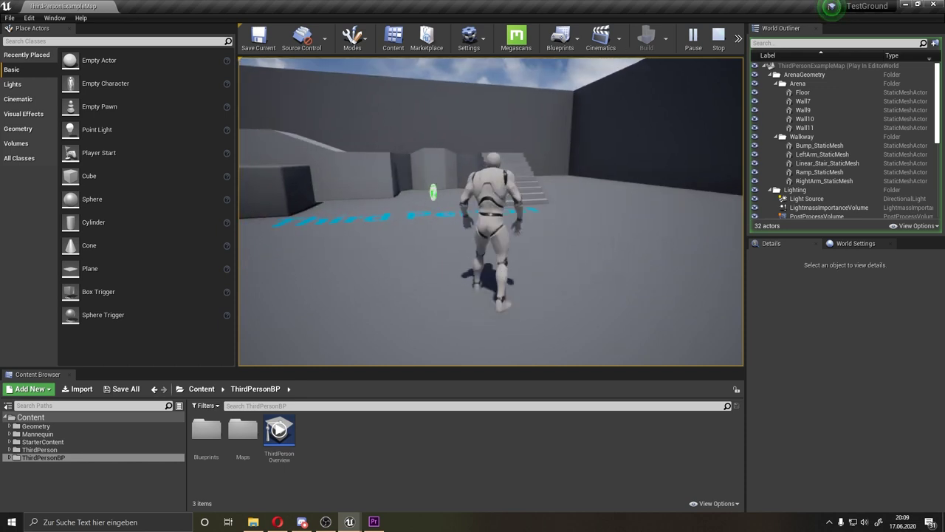
key("w")
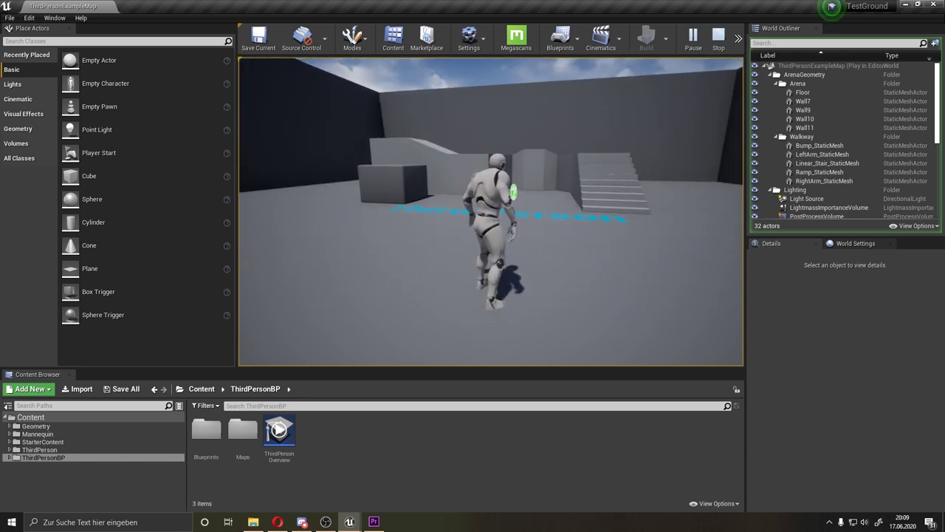
key("Escape")
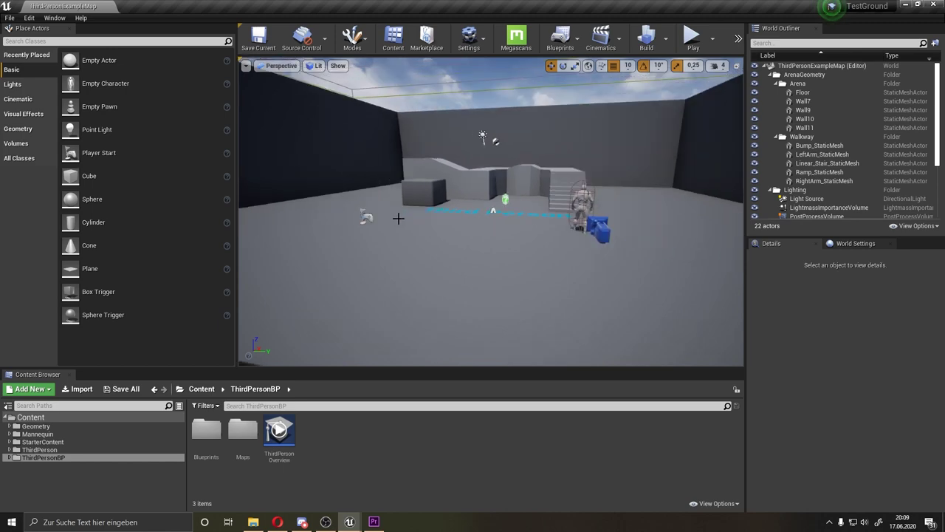
- Fly the viewport camera higher and closer, looking down over the character and stairs
mouse_move(398, 218)
right_mouse_down()
mouse_move(442, 244)
mouse_move(517, 221)
right_mouse_up()
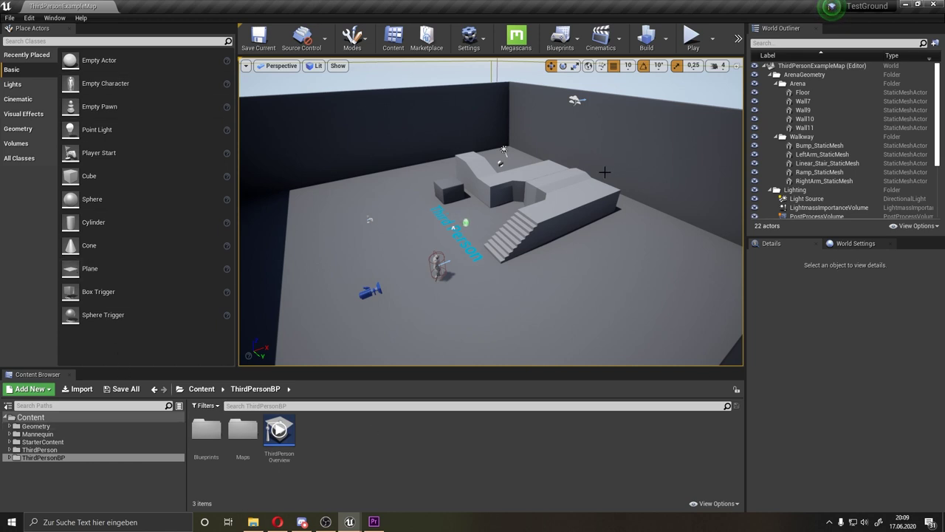
mouse_move(451, 295)
right_mouse_down()
mouse_move(465, 305)
mouse_move(384, 341)
right_mouse_up()
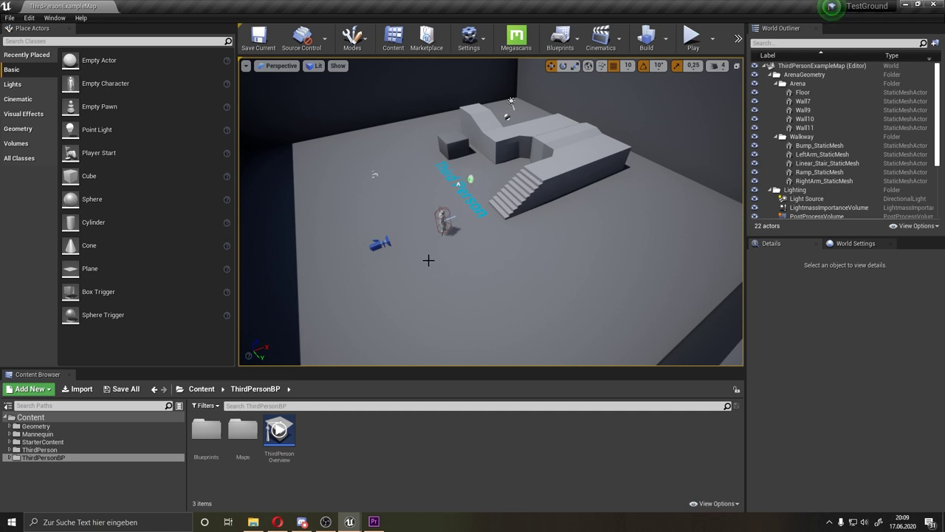
scroll(428, 260, "up", 3)
scroll(428, 260, "up", 3)
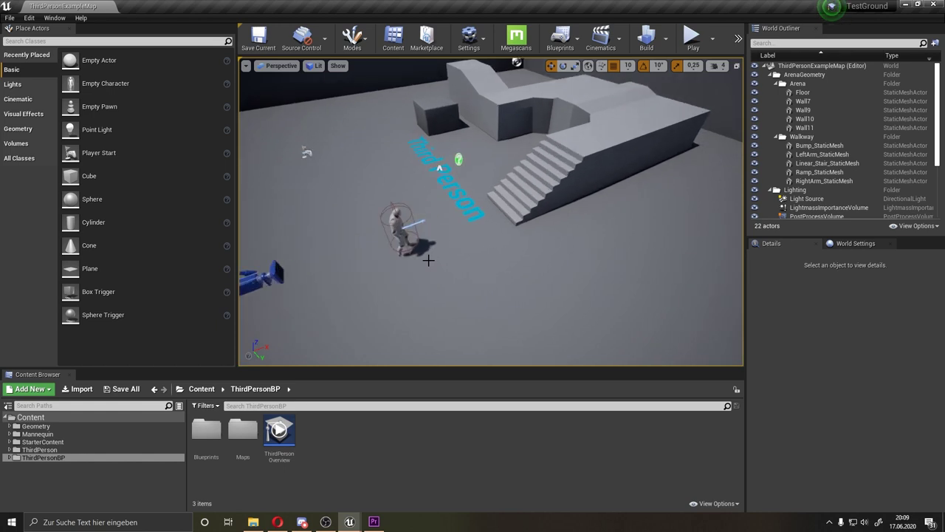